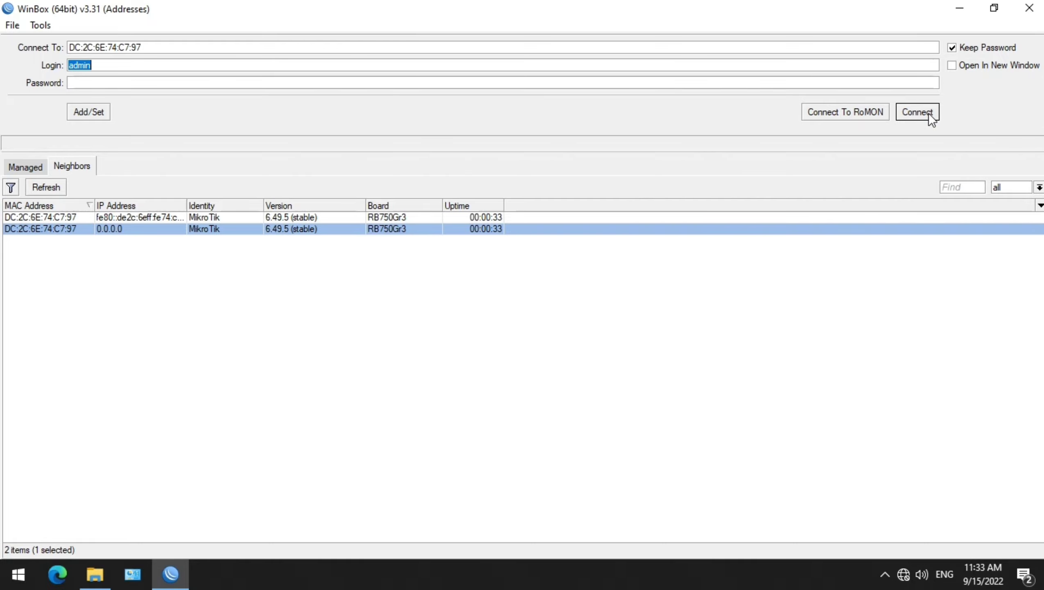
- Connect to the RB750Gr3 router as admin and start filling in the new password
{"action": "left_click", "coordinate": [928, 113]}
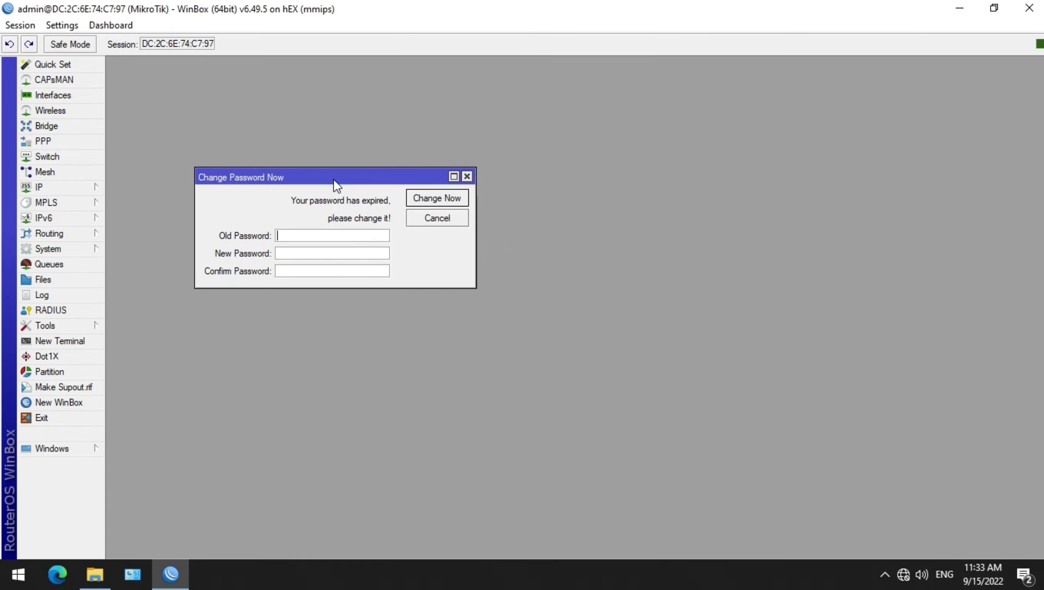
{"action": "left_click_drag", "start_coordinate": [333, 179], "coordinate": [451, 105]}
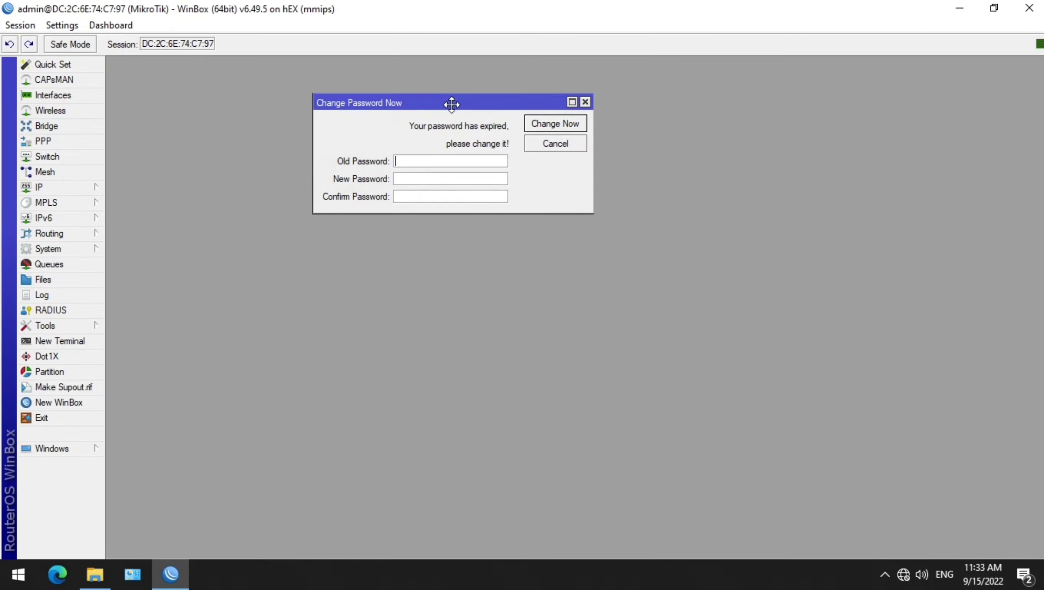
{"action": "left_click", "coordinate": [417, 180]}
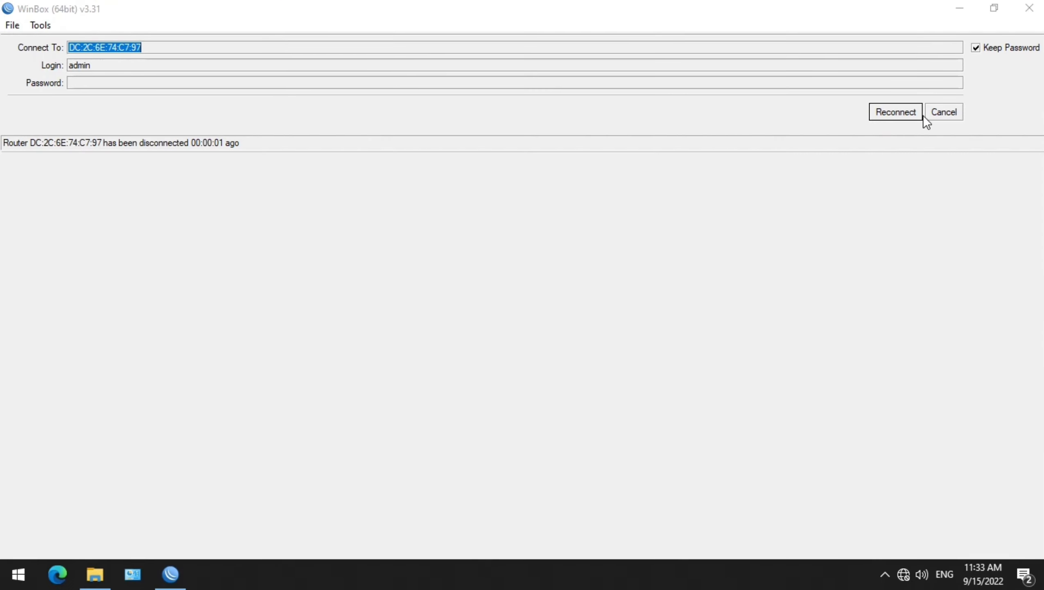
- Return to the neighbor list and reconnect to the MikroTik router at 0.0.0.0 as admin
{"action": "left_click", "coordinate": [946, 112]}
{"action": "left_click", "coordinate": [46, 229]}
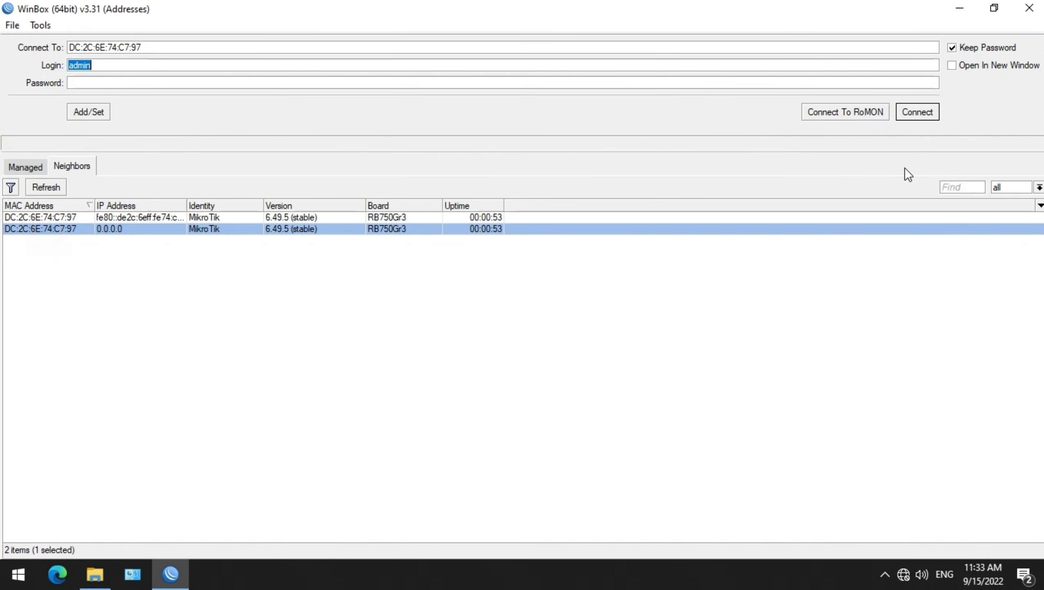
{"action": "left_click", "coordinate": [916, 112]}
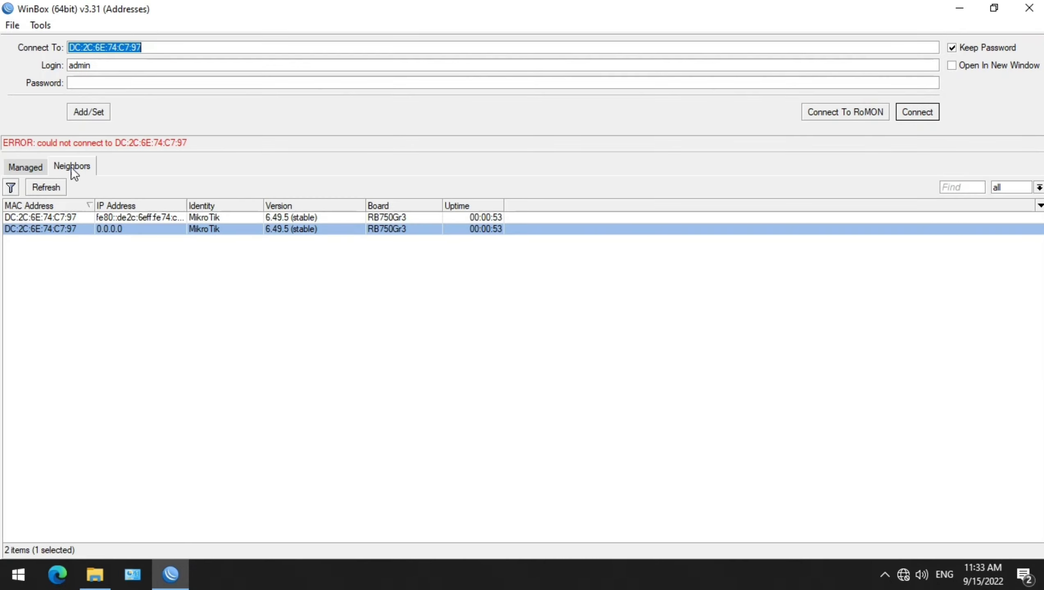
{"action": "left_click", "coordinate": [63, 225]}
{"action": "left_click", "coordinate": [915, 114]}
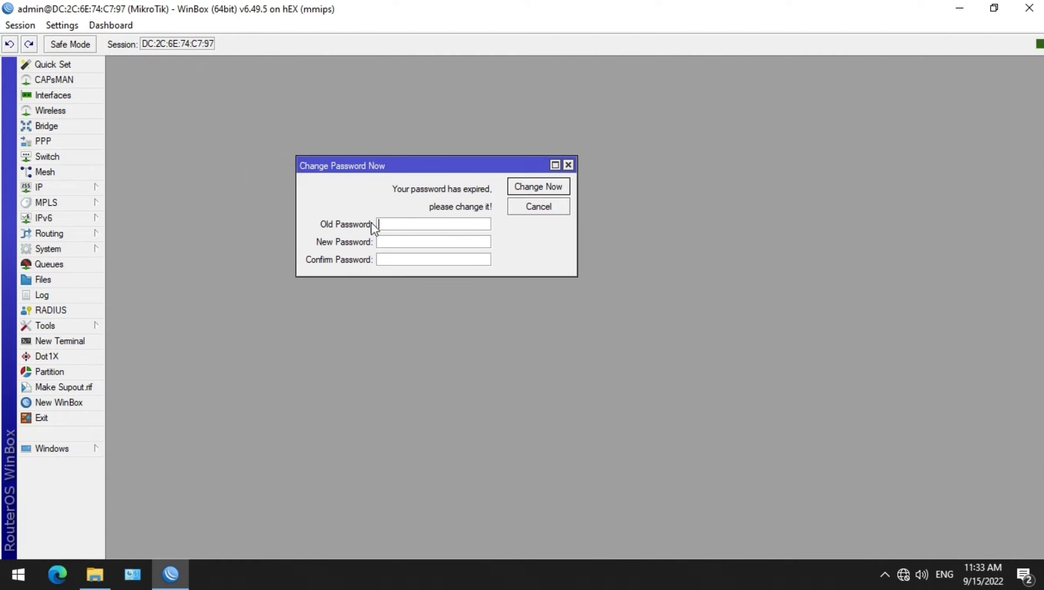
- Replace the expired admin password by entering and confirming a new password, leaving the old password blank
{"action": "left_click", "coordinate": [394, 241]}
{"action": "left_click_drag", "start_coordinate": [420, 162], "coordinate": [457, 175]}
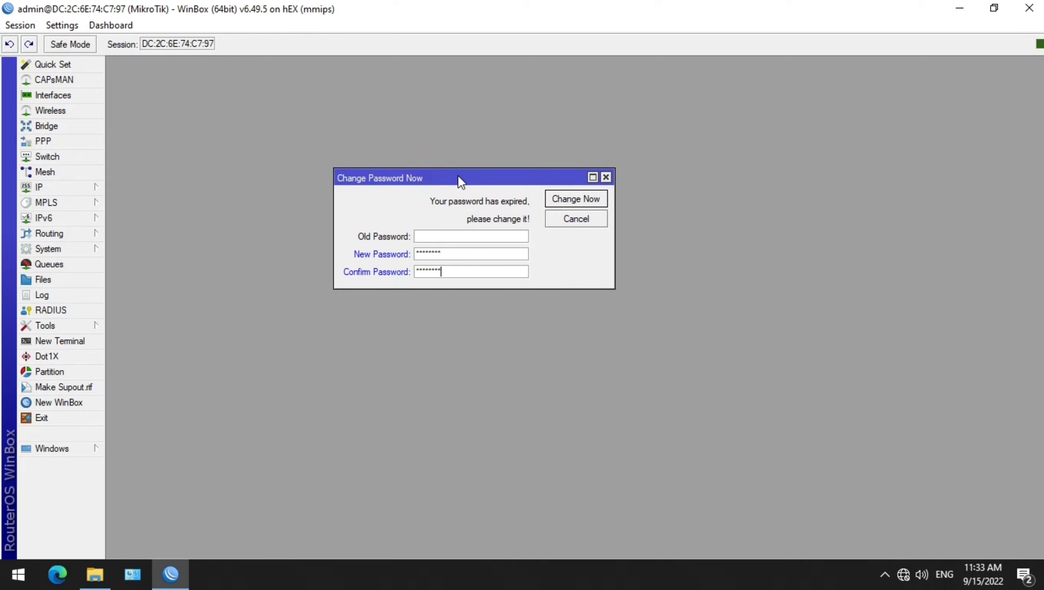
{"action": "left_click", "coordinate": [571, 198]}
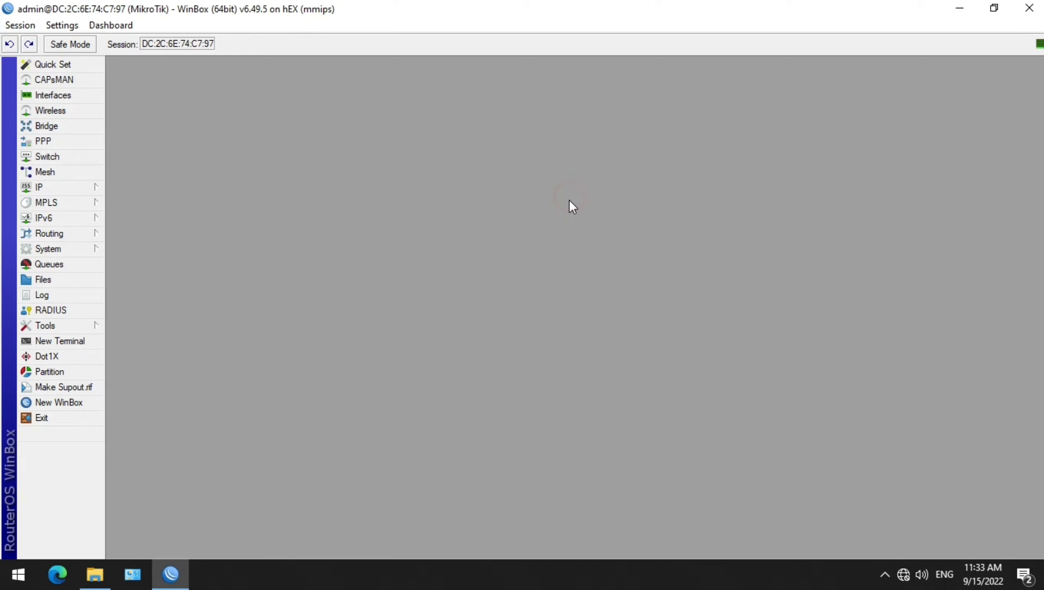
- Disconnect the current session and log back in to the router as admin with the new account password
{"action": "left_click", "coordinate": [16, 25]}
{"action": "left_click", "coordinate": [46, 160]}
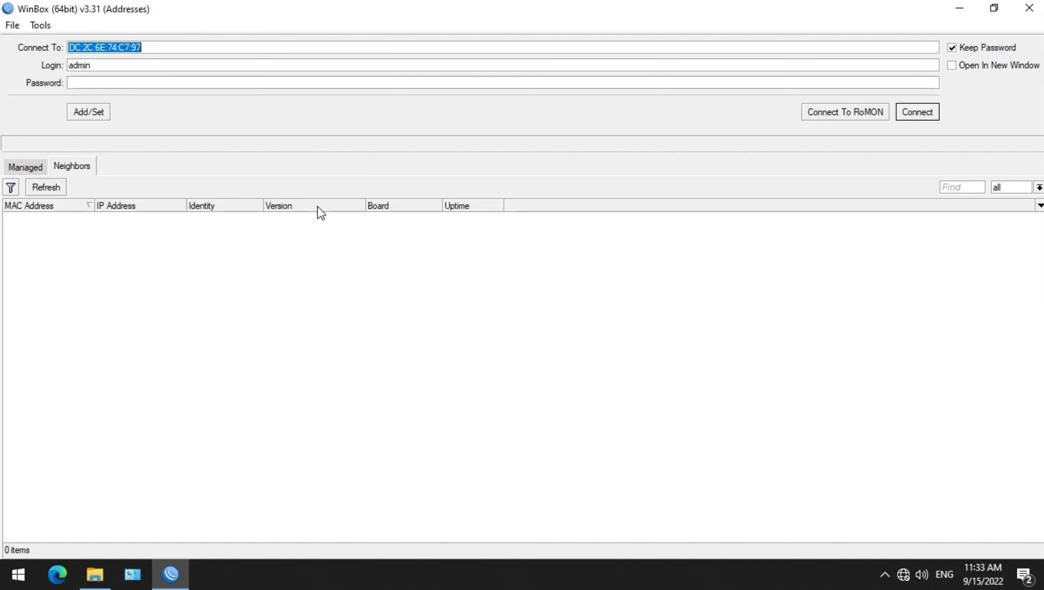
{"action": "left_click", "coordinate": [229, 83]}
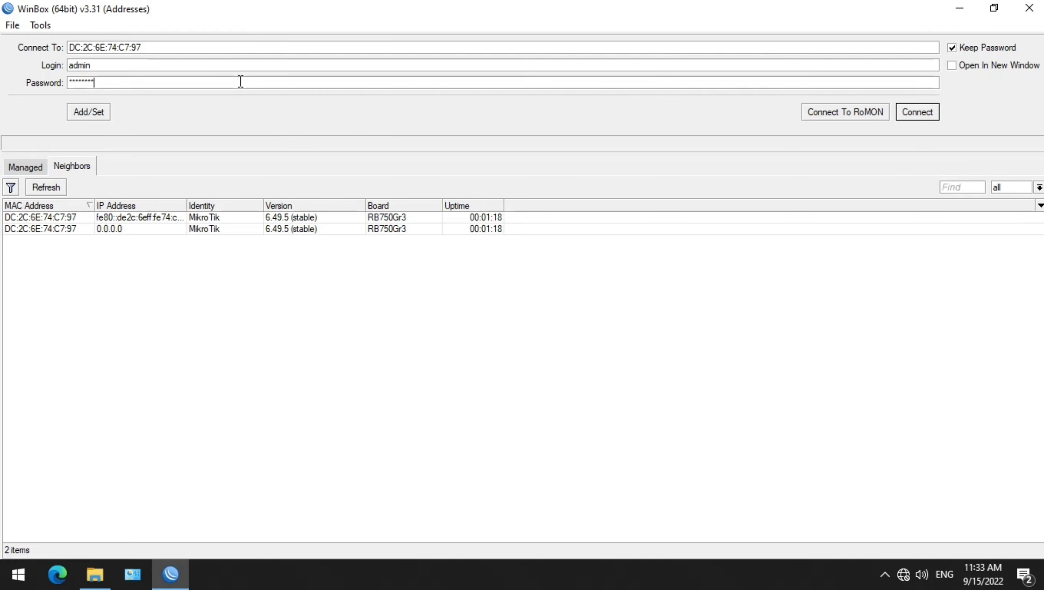
{"action": "left_click", "coordinate": [912, 111]}
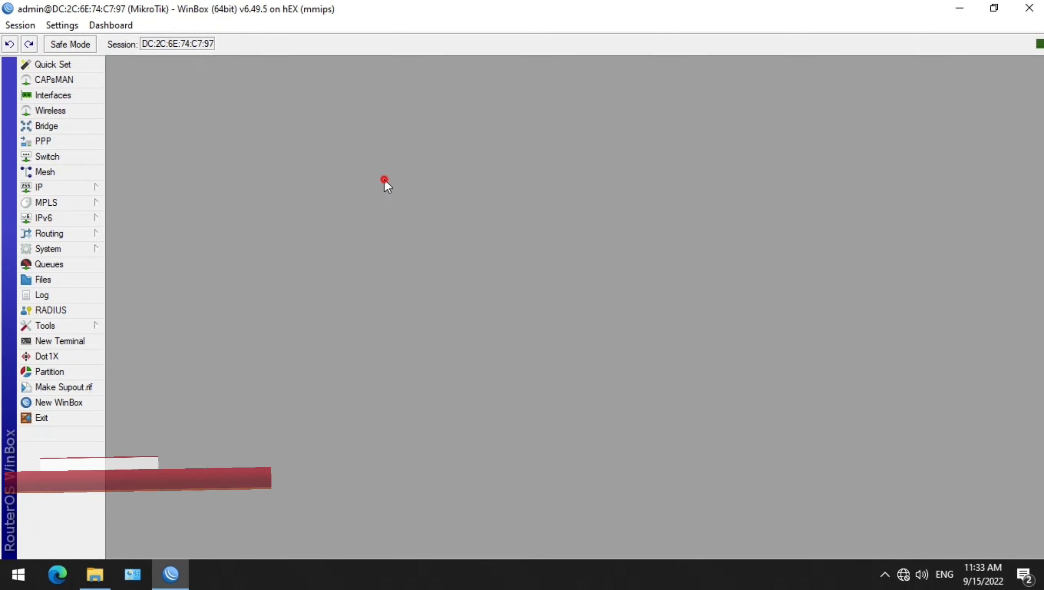
- Examine the router's existing interfaces, bridges and IP addresses
{"action": "left_click", "coordinate": [39, 95]}
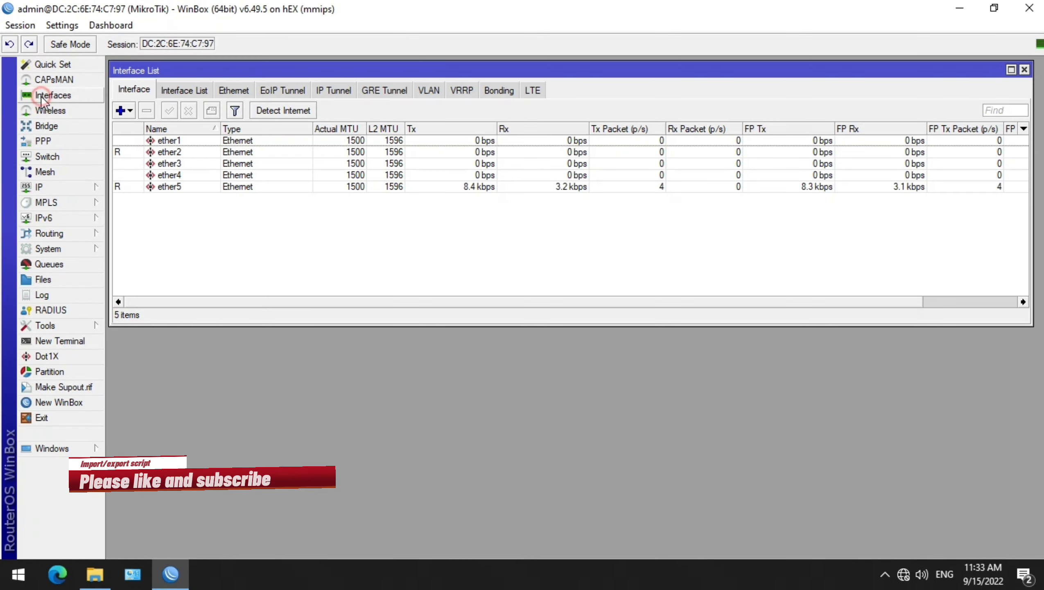
{"action": "left_click", "coordinate": [174, 143]}
{"action": "left_click", "coordinate": [170, 152]}
{"action": "left_click", "coordinate": [169, 164]}
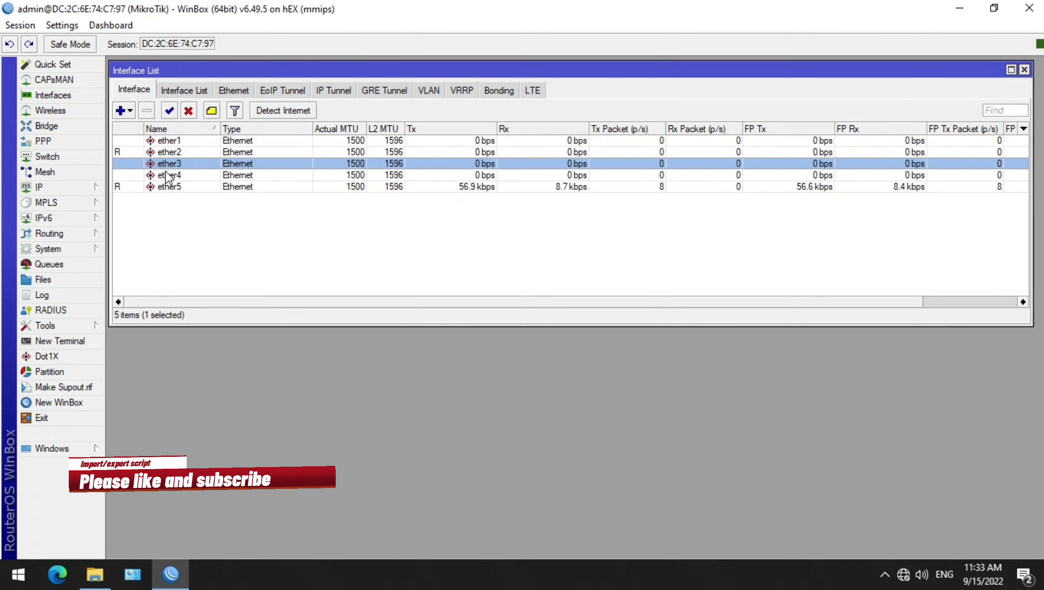
{"action": "left_click", "coordinate": [51, 126]}
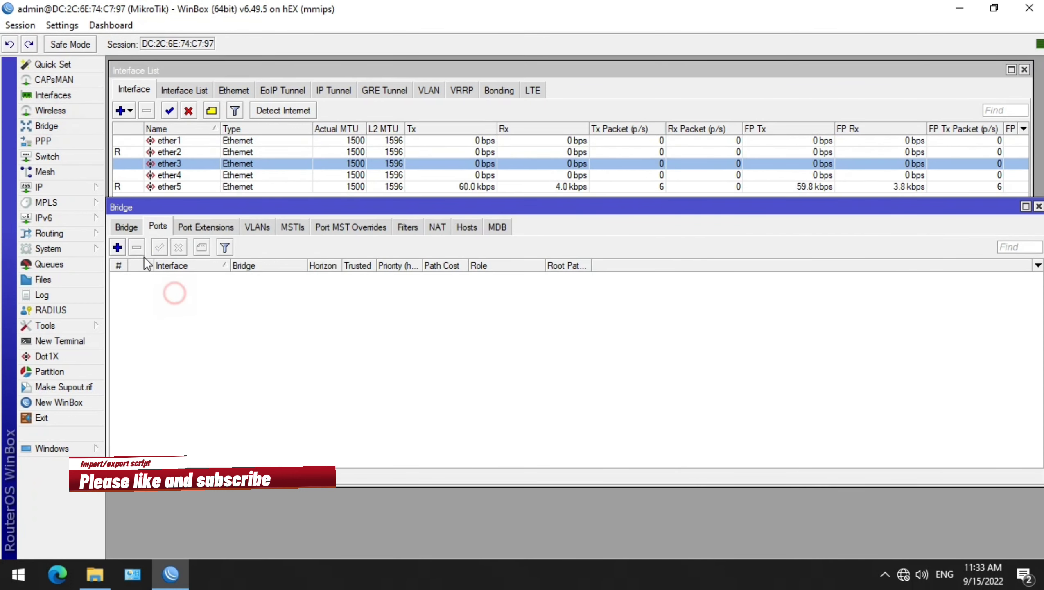
{"action": "left_click", "coordinate": [127, 227]}
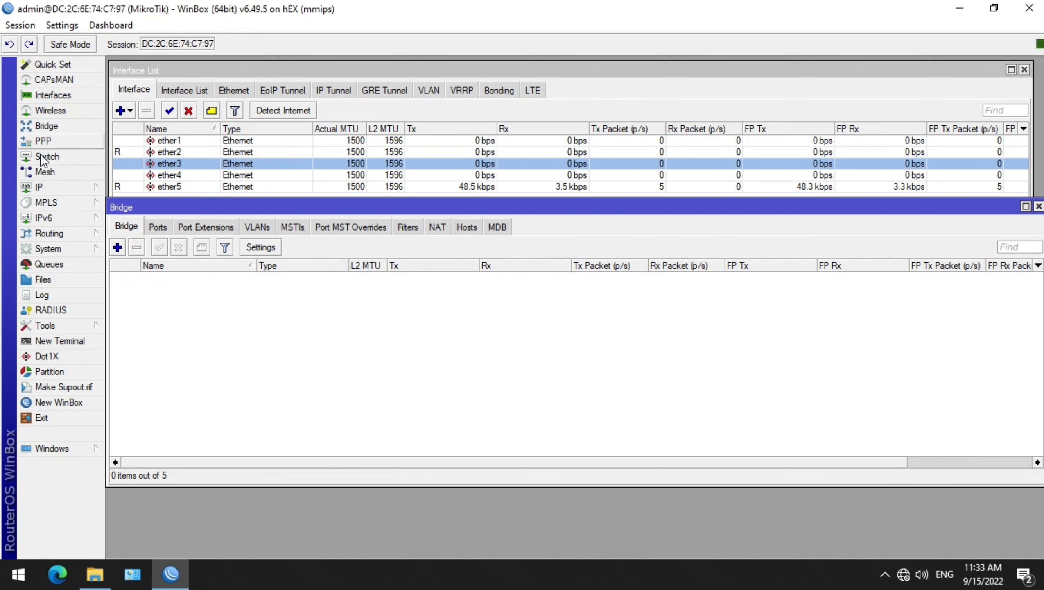
{"action": "left_click", "coordinate": [40, 187]}
{"action": "left_click", "coordinate": [135, 197]}
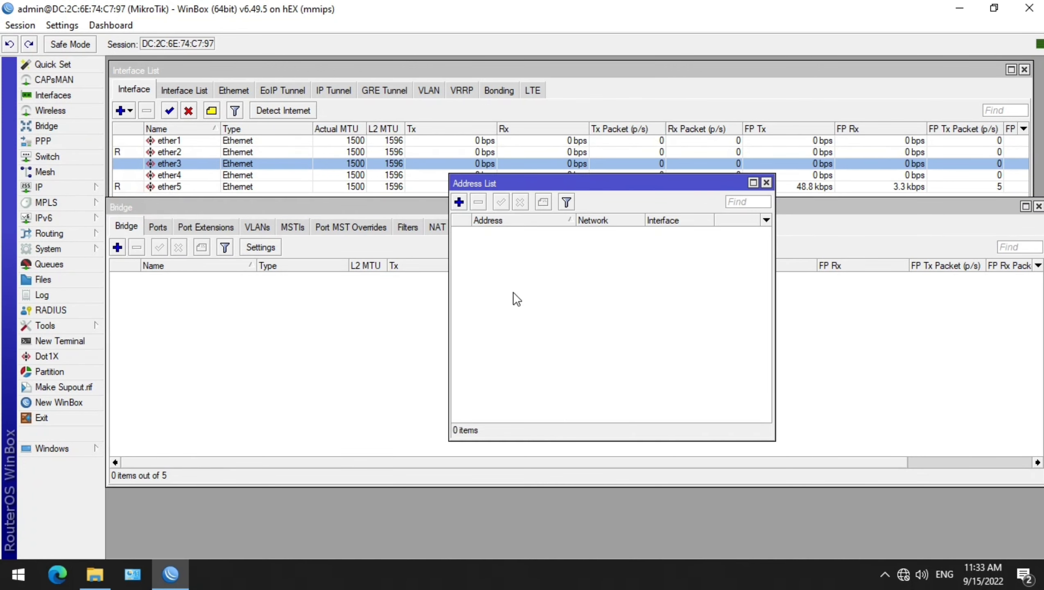
{"action": "left_click", "coordinate": [327, 380]}
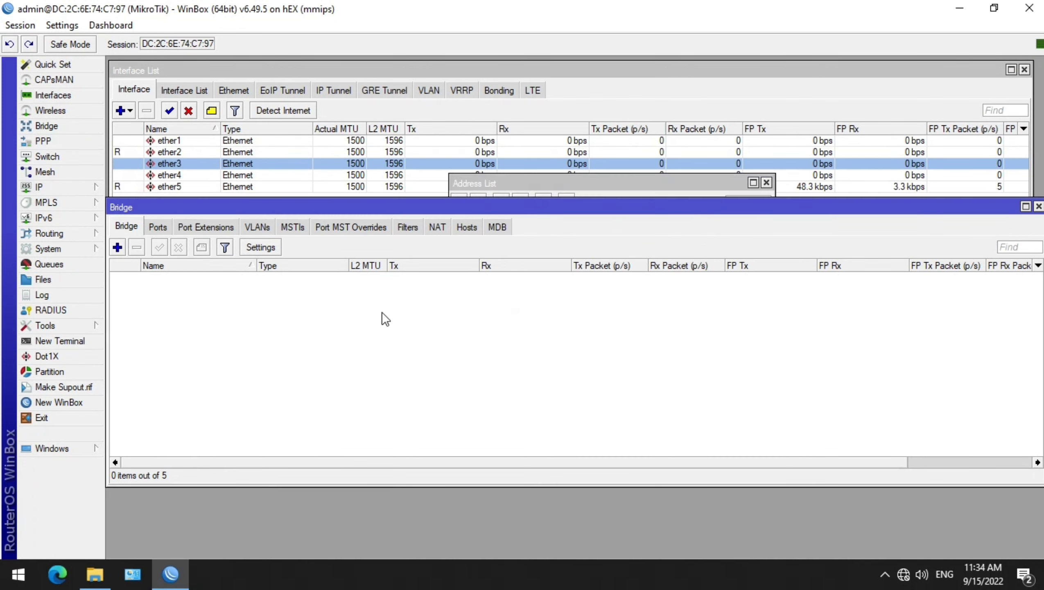
- Minimize WinBox and rename the desktop file backup.rsc to backup.txt, accepting the extension change
{"action": "left_click", "coordinate": [959, 8]}
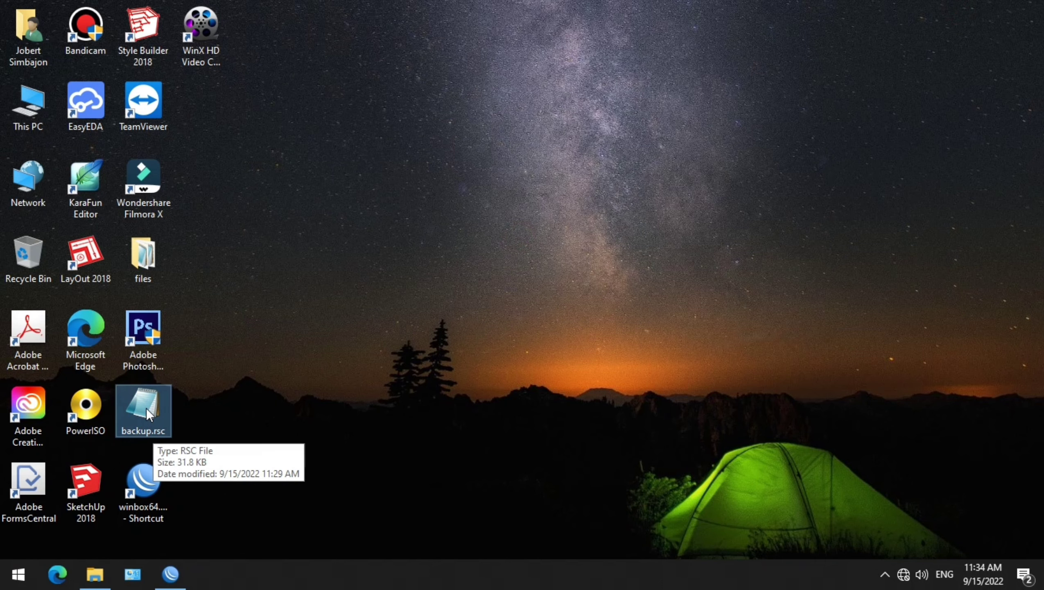
{"action": "left_click", "coordinate": [157, 433]}
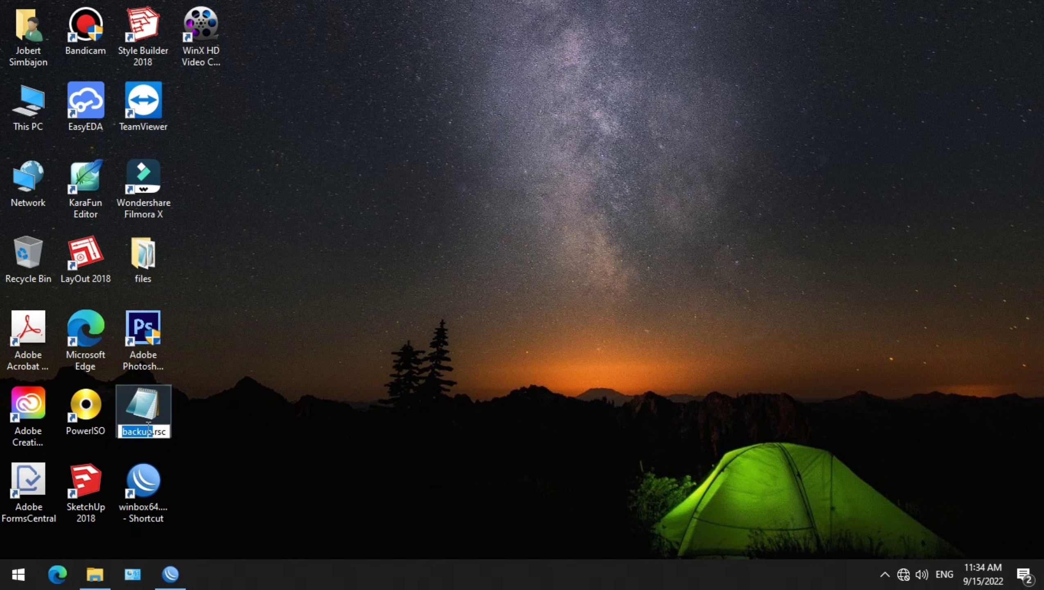
{"action": "left_click_drag", "start_coordinate": [156, 433], "coordinate": [164, 431]}
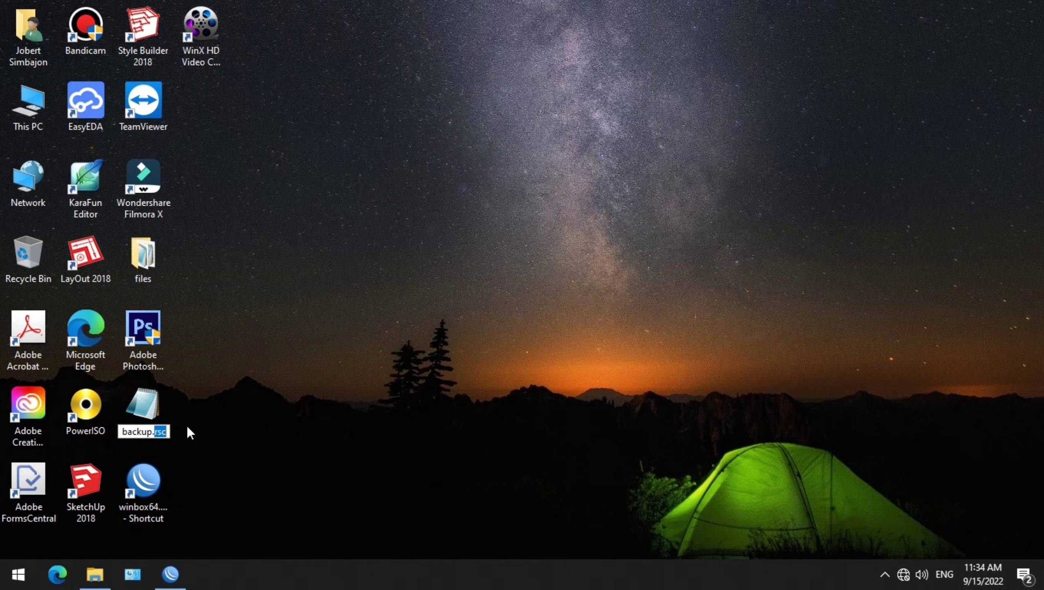
{"action": "type", "text": "txt"}
{"action": "left_click", "coordinate": [210, 413]}
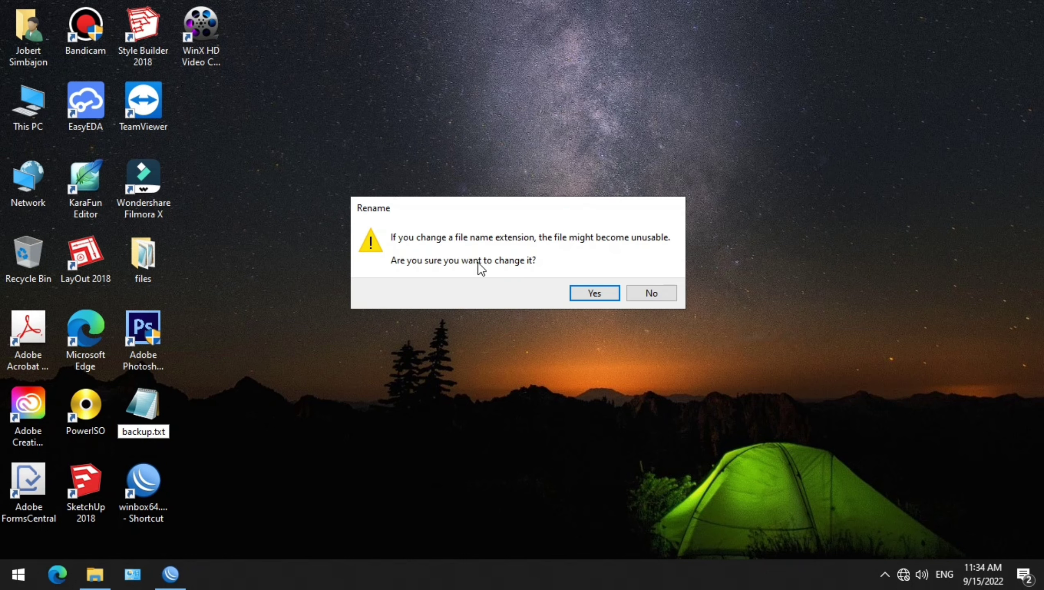
{"action": "left_click", "coordinate": [583, 293]}
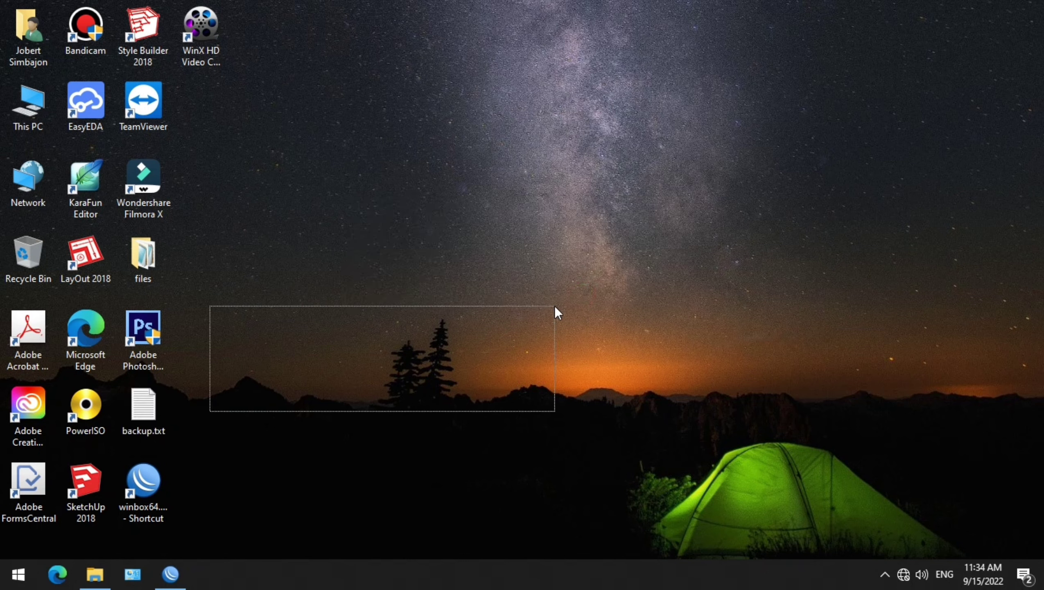
{"action": "left_click", "coordinate": [731, 196]}
- Open backup.txt in Notepad and copy the entire script
{"action": "left_click", "coordinate": [140, 417]}
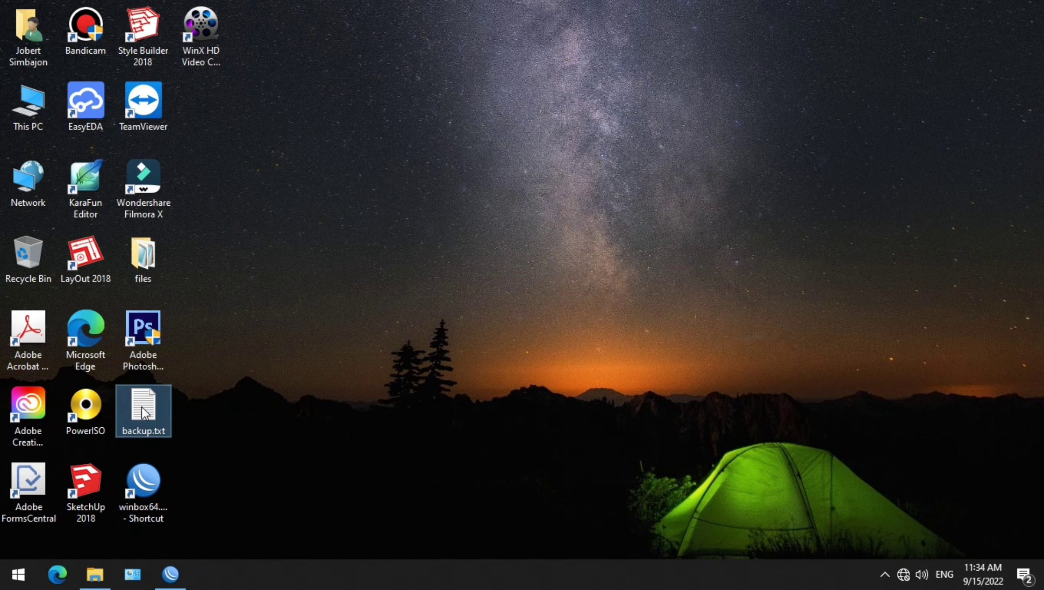
{"action": "double_click", "coordinate": [142, 413]}
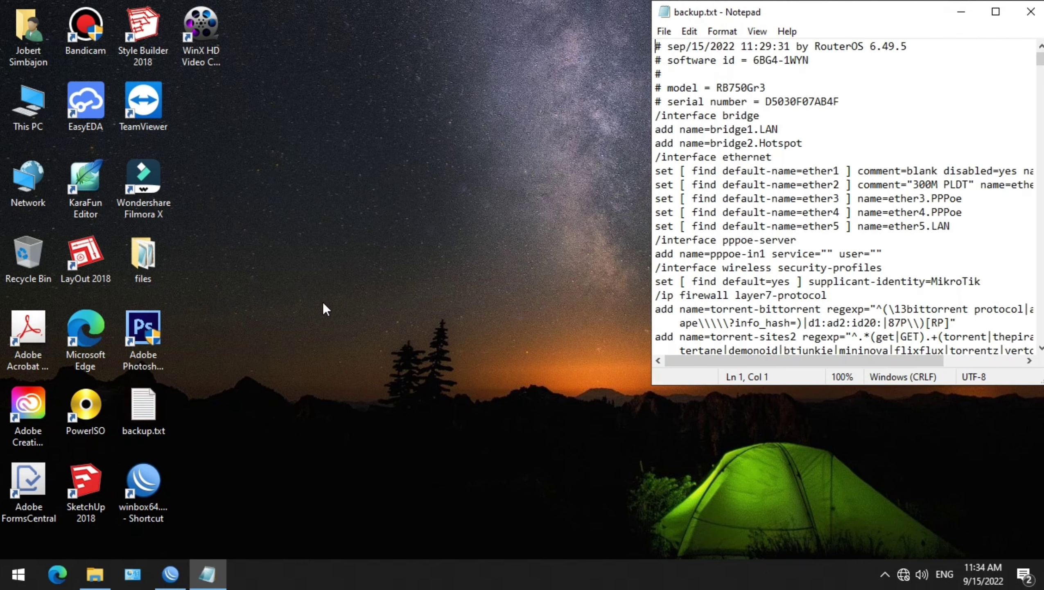
{"action": "left_click", "coordinate": [999, 11]}
{"action": "key", "text": "ctrl+a"}
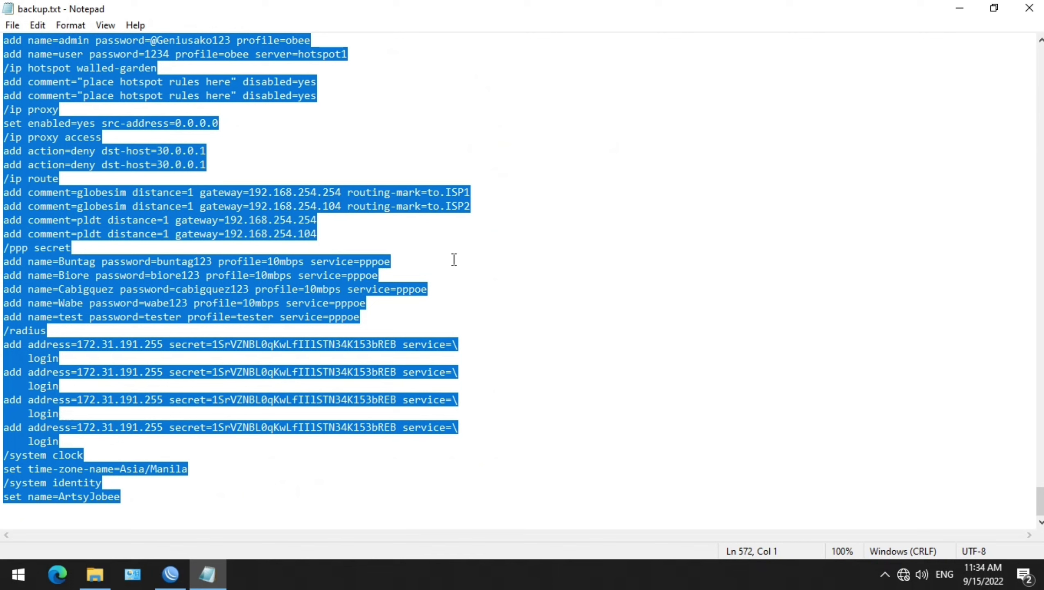
{"action": "right_click", "coordinate": [178, 211]}
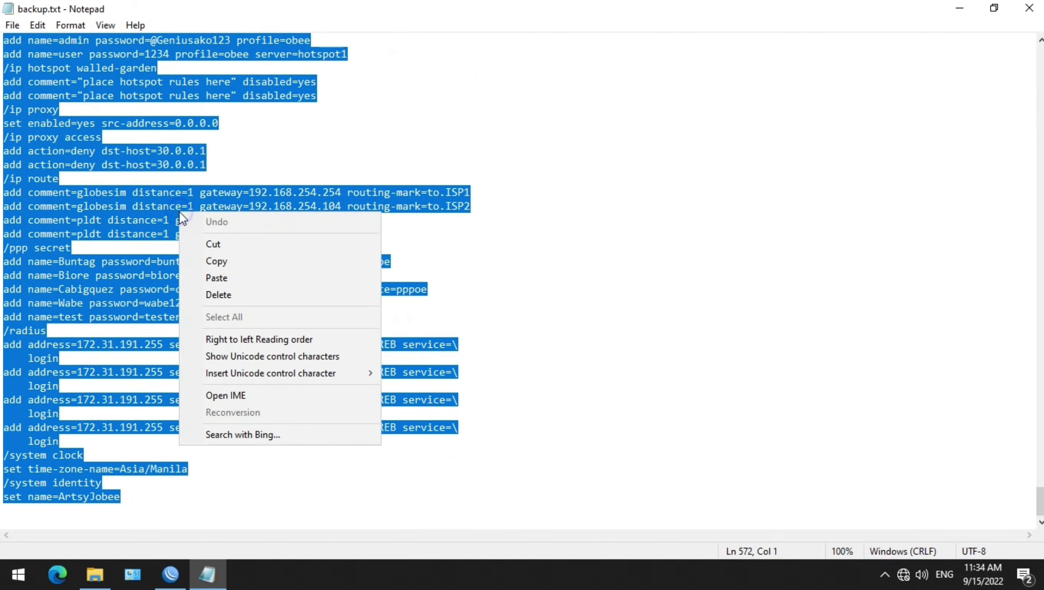
{"action": "left_click", "coordinate": [219, 261]}
- Switch back to WinBox and paste the copied backup script into a new router terminal
{"action": "left_click", "coordinate": [958, 7]}
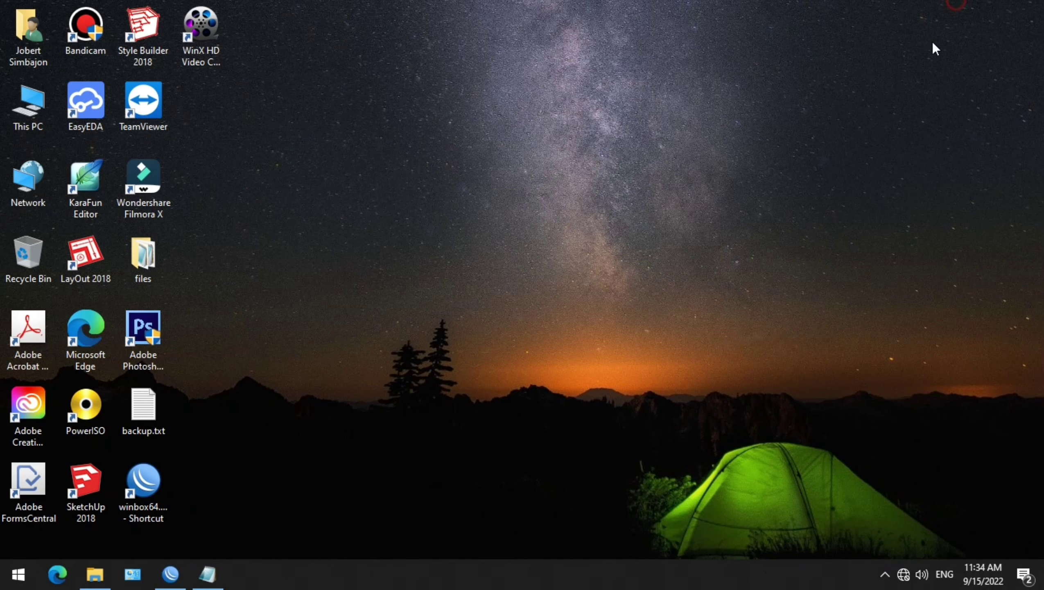
{"action": "left_click", "coordinate": [171, 574]}
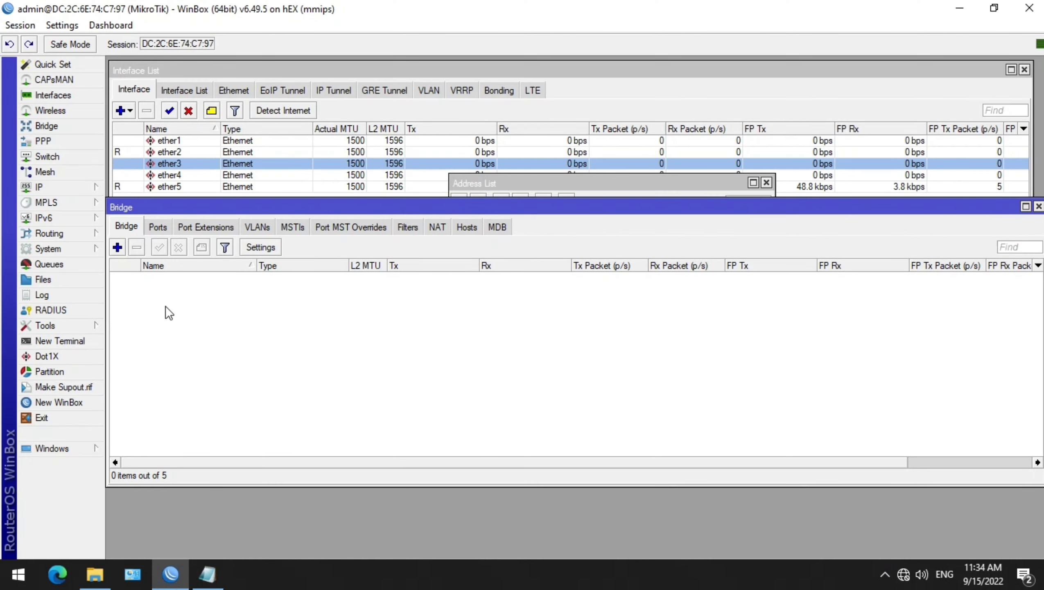
{"action": "left_click", "coordinate": [68, 342]}
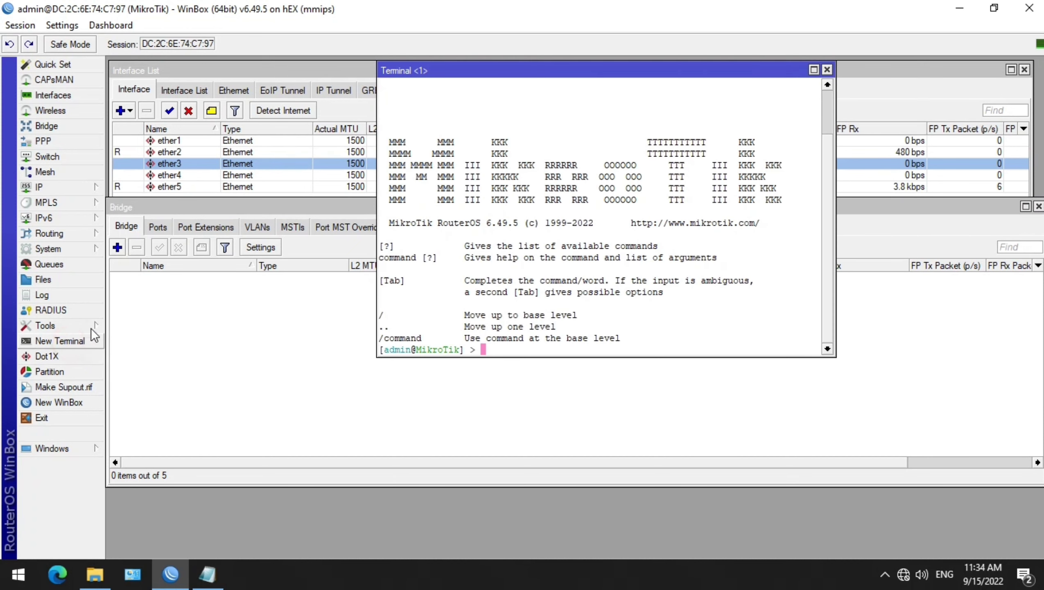
{"action": "right_click", "coordinate": [495, 350]}
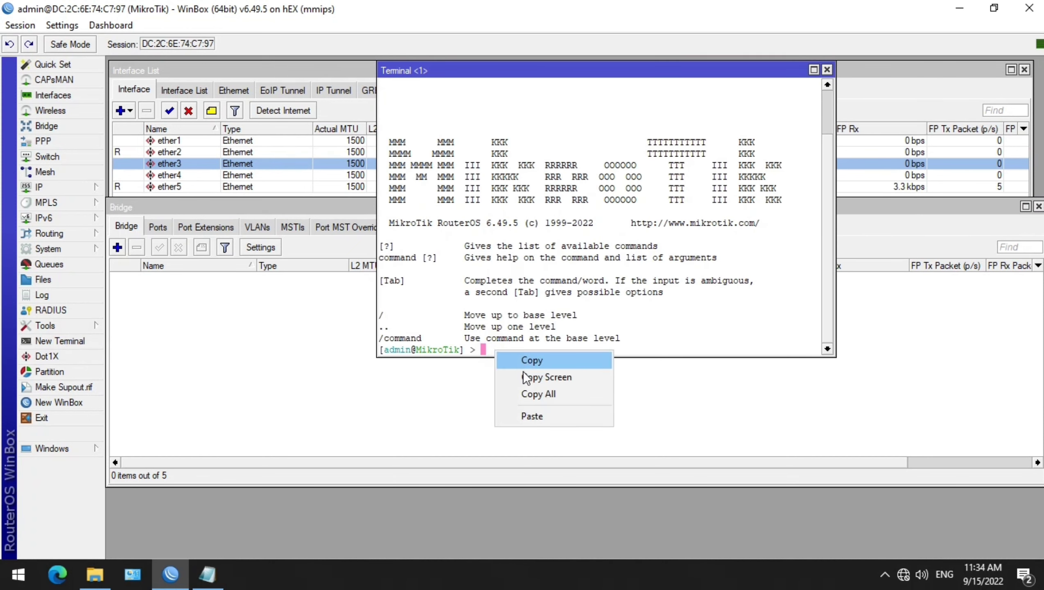
{"action": "left_click", "coordinate": [532, 416]}
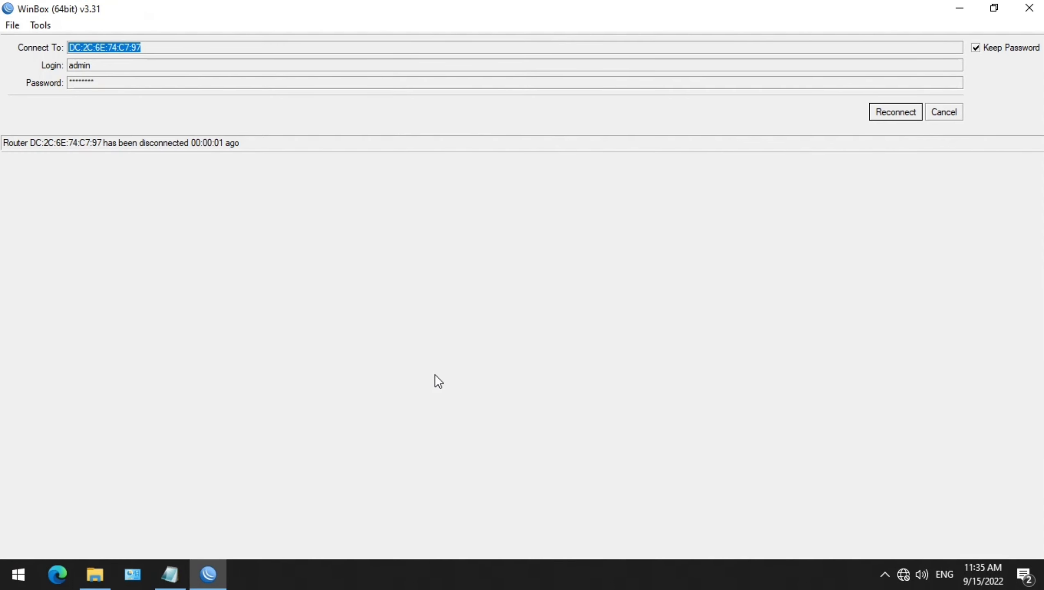
- Reconnect to the router from the neighbor list and paste the backup script into its terminal again
{"action": "left_click", "coordinate": [961, 111]}
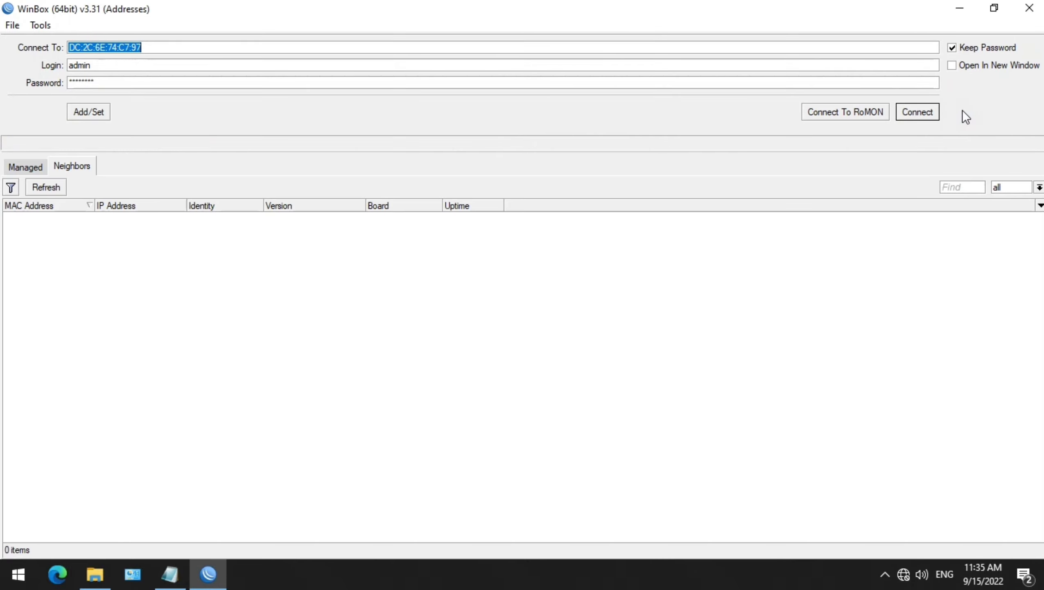
{"action": "left_click", "coordinate": [17, 217]}
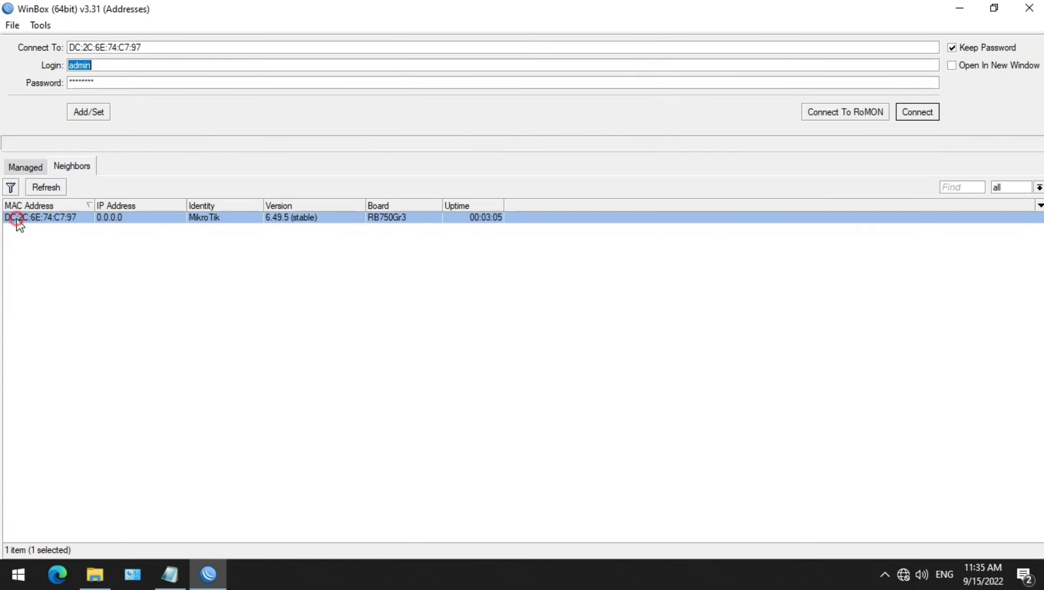
{"action": "left_click", "coordinate": [919, 113]}
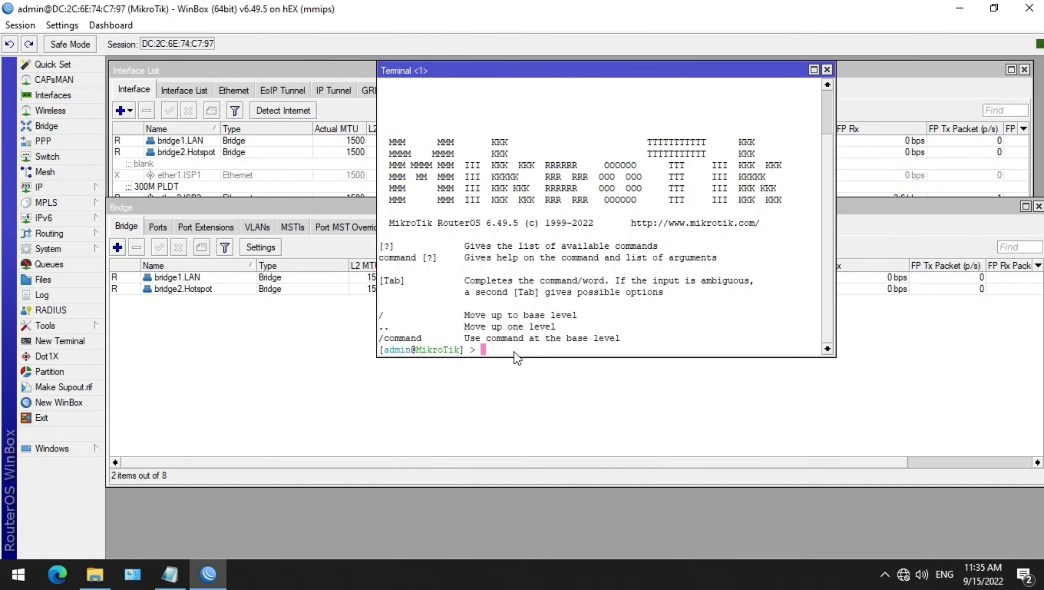
{"action": "right_click", "coordinate": [515, 351]}
{"action": "left_click", "coordinate": [551, 417]}
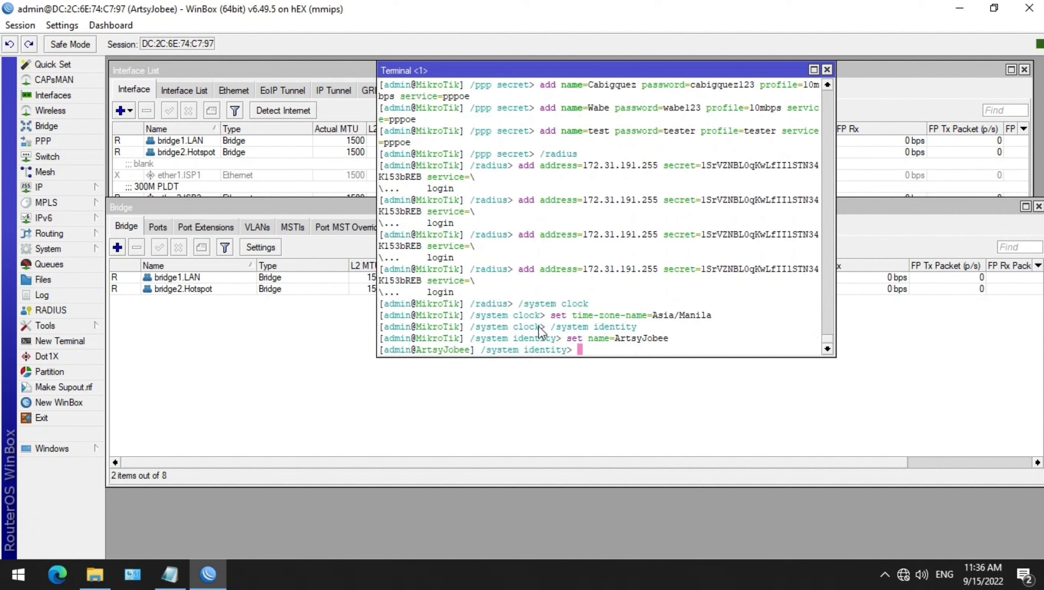
- Compare the time-zone and identity commands at the end of the terminal output with the last lines of backup.txt in Notepad
{"action": "left_click_drag", "start_coordinate": [384, 314], "coordinate": [702, 321]}
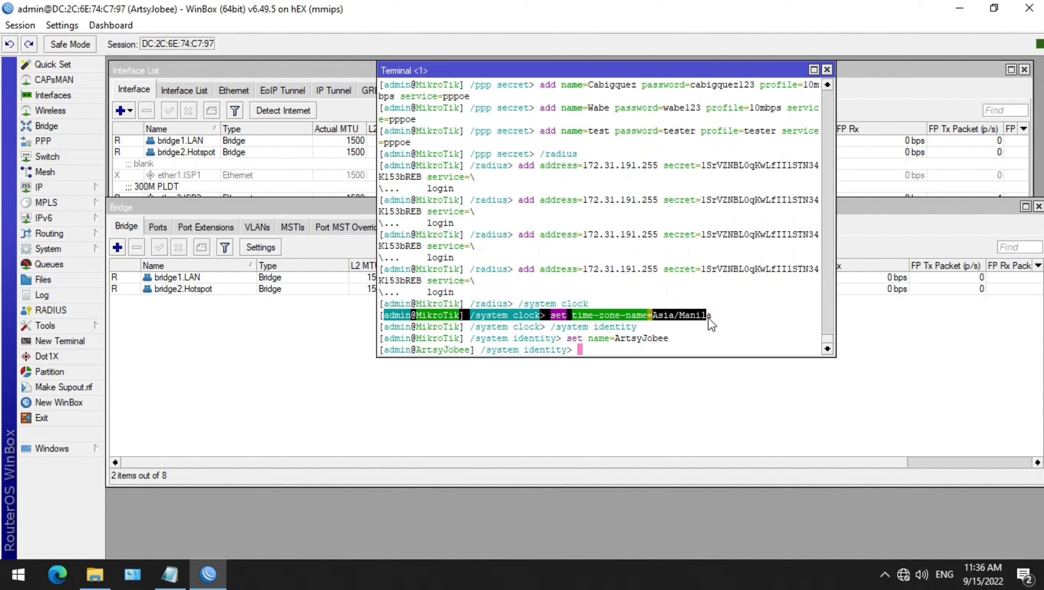
{"action": "left_click", "coordinate": [593, 353]}
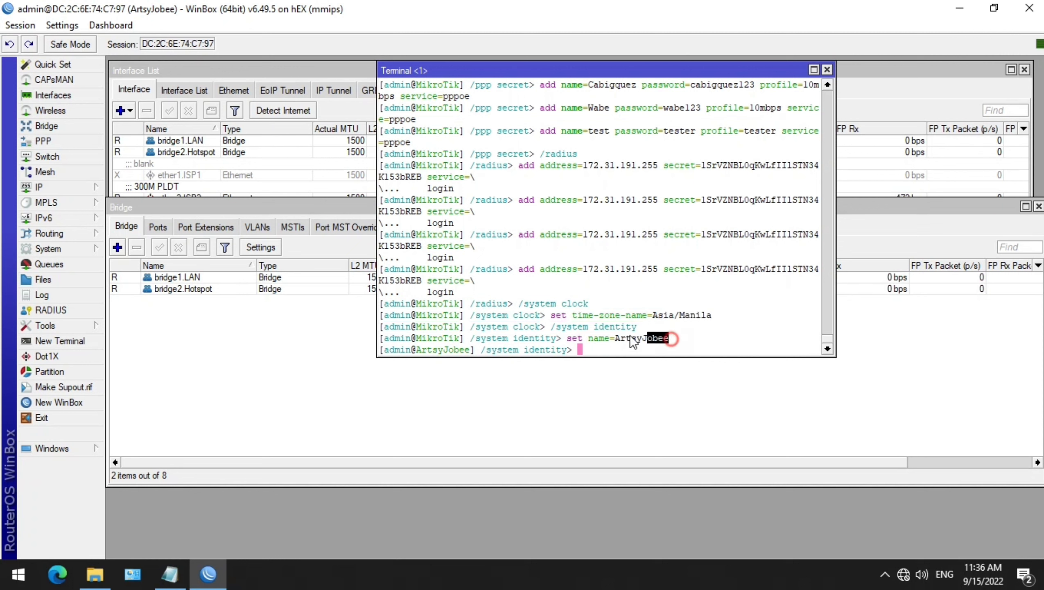
{"action": "left_click_drag", "start_coordinate": [634, 341], "coordinate": [417, 338]}
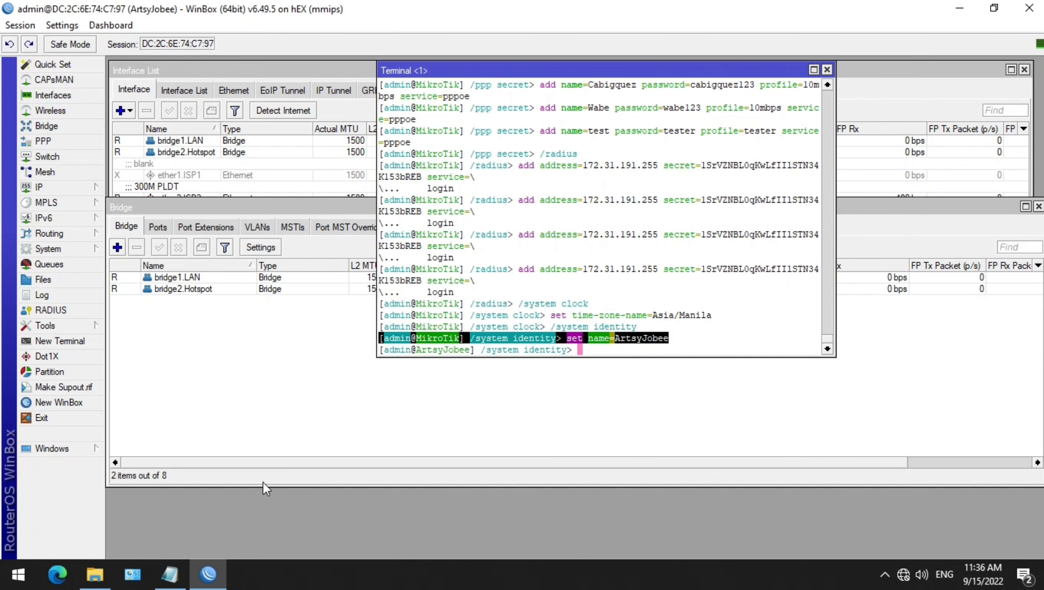
{"action": "left_click", "coordinate": [169, 574]}
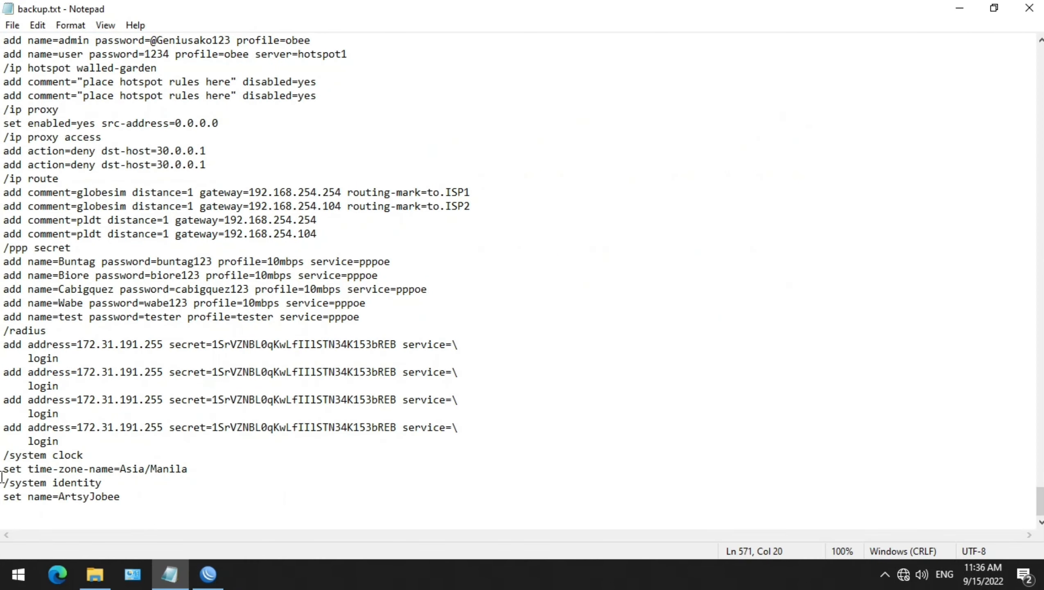
{"action": "left_click_drag", "start_coordinate": [3, 470], "coordinate": [215, 469]}
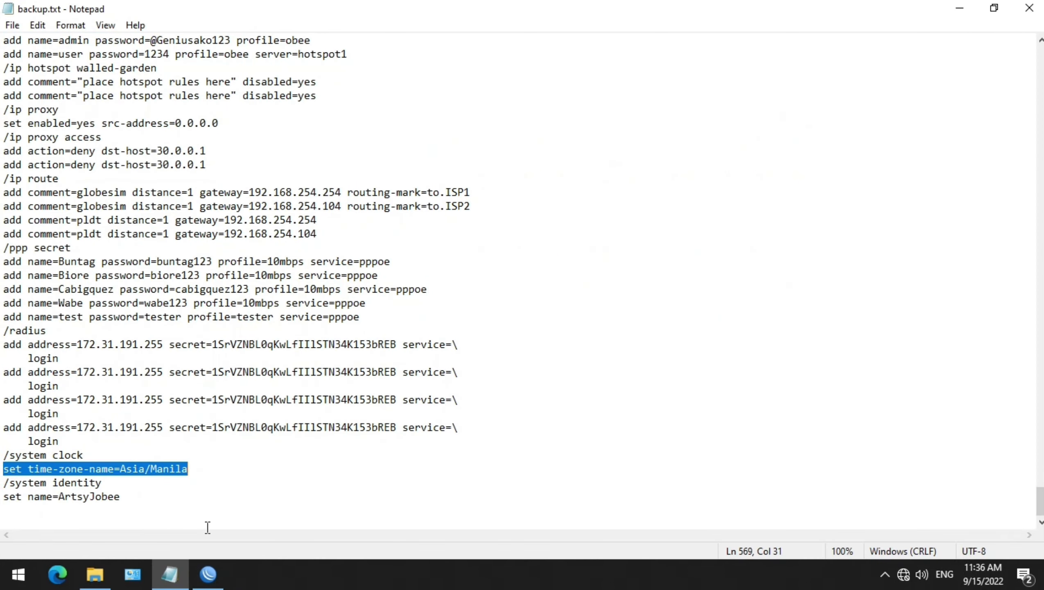
{"action": "left_click", "coordinate": [208, 574]}
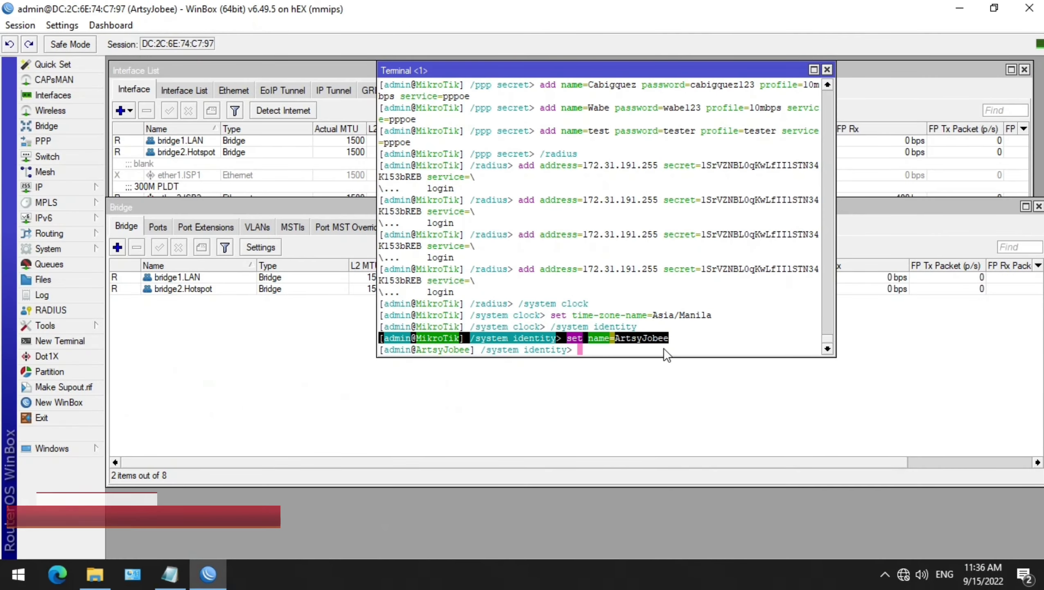
{"action": "left_click", "coordinate": [675, 340]}
{"action": "left_click_drag", "start_coordinate": [675, 340], "coordinate": [383, 349]}
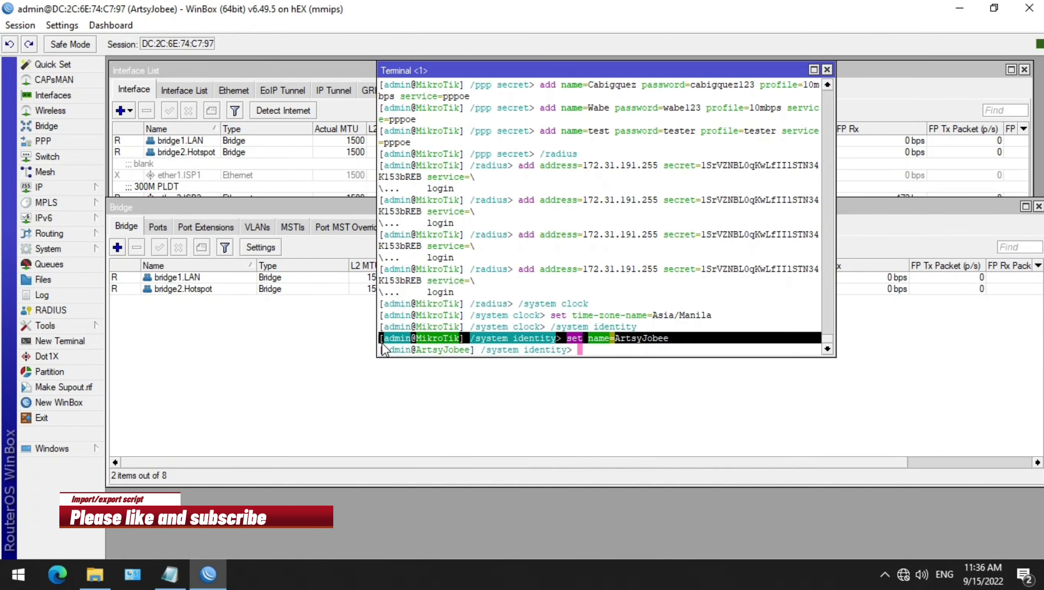
- Close the terminal and Address List windows in WinBox
{"action": "left_click", "coordinate": [390, 431]}
{"action": "left_click", "coordinate": [730, 68]}
{"action": "left_click", "coordinate": [827, 69]}
{"action": "left_click", "coordinate": [571, 378]}
{"action": "left_click", "coordinate": [708, 182]}
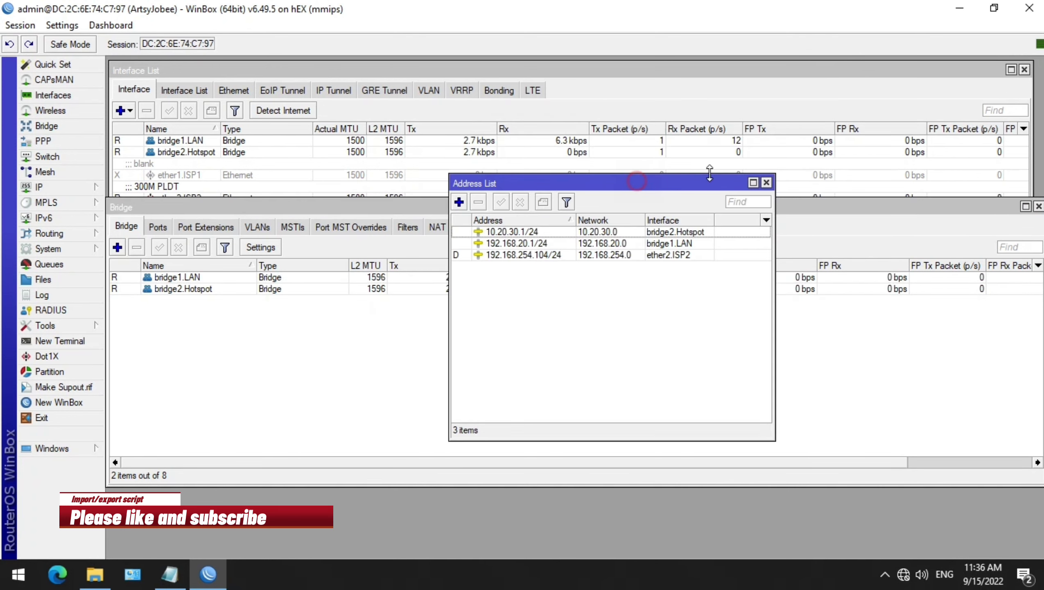
{"action": "left_click", "coordinate": [767, 182]}
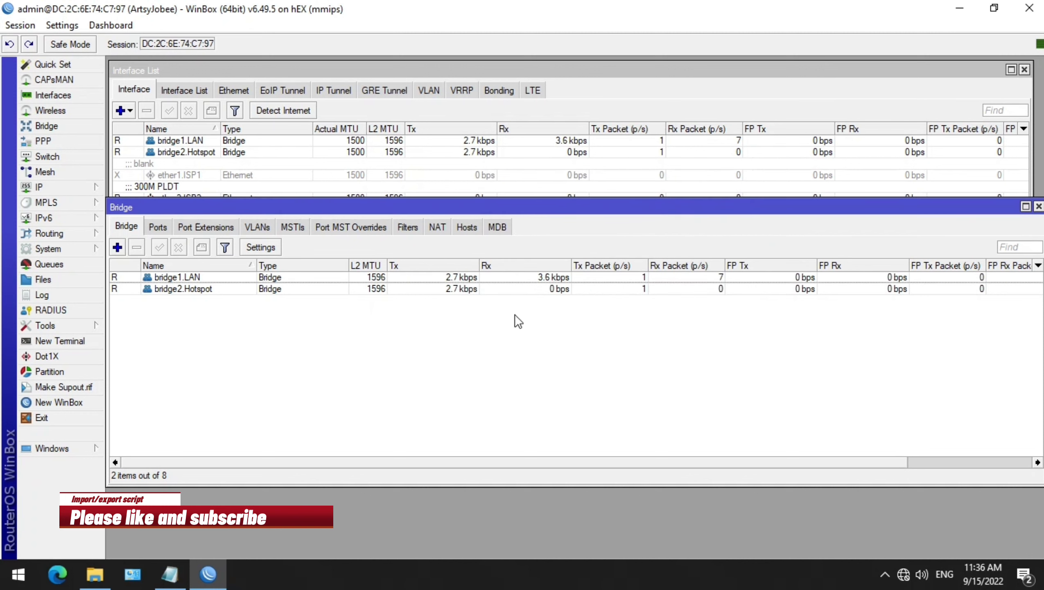
- Disable and re-enable the Ethernet adapter in Windows network connections, and cancel the WinBox reconnect
{"action": "mouse_move", "coordinate": [905, 577]}
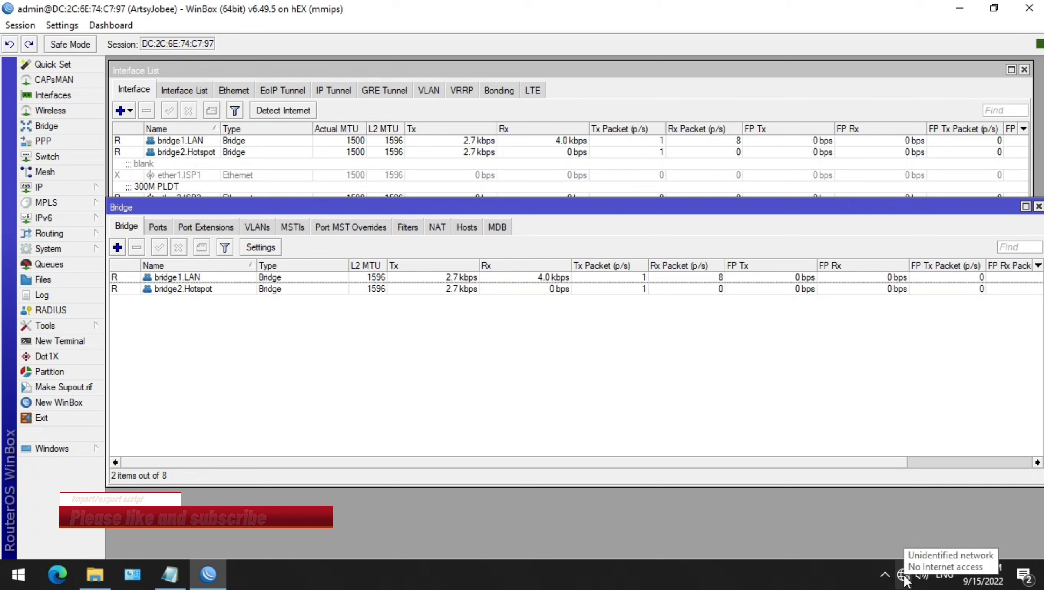
{"action": "right_click", "coordinate": [904, 577]}
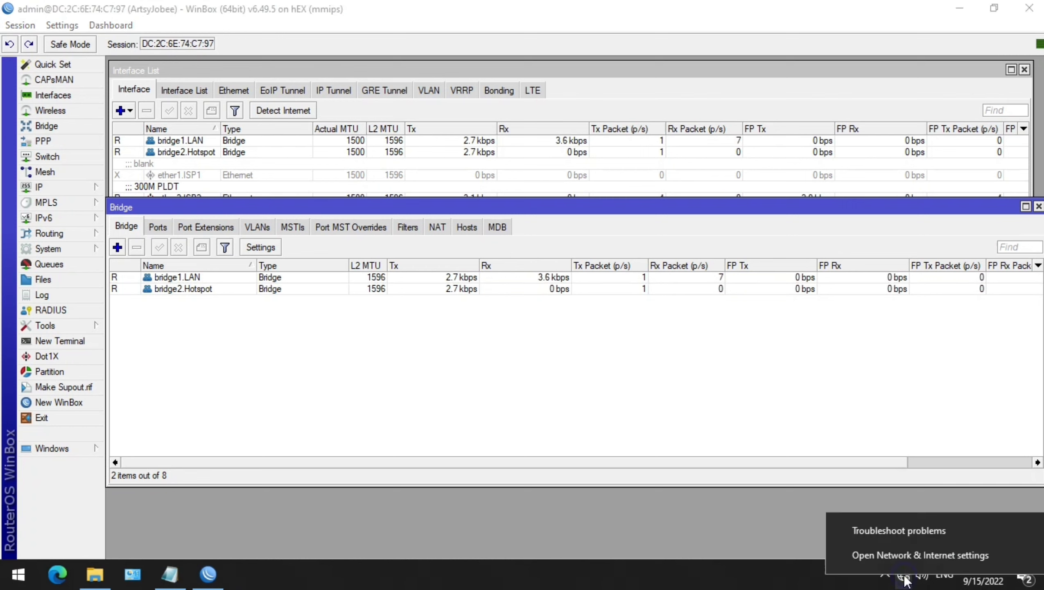
{"action": "left_click", "coordinate": [897, 557]}
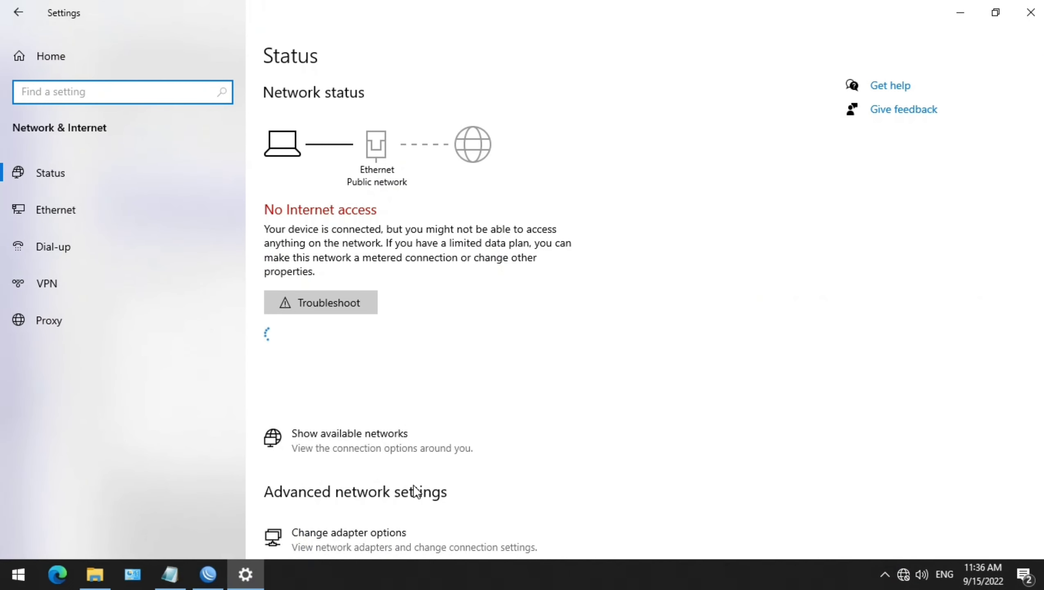
{"action": "left_click", "coordinate": [311, 533]}
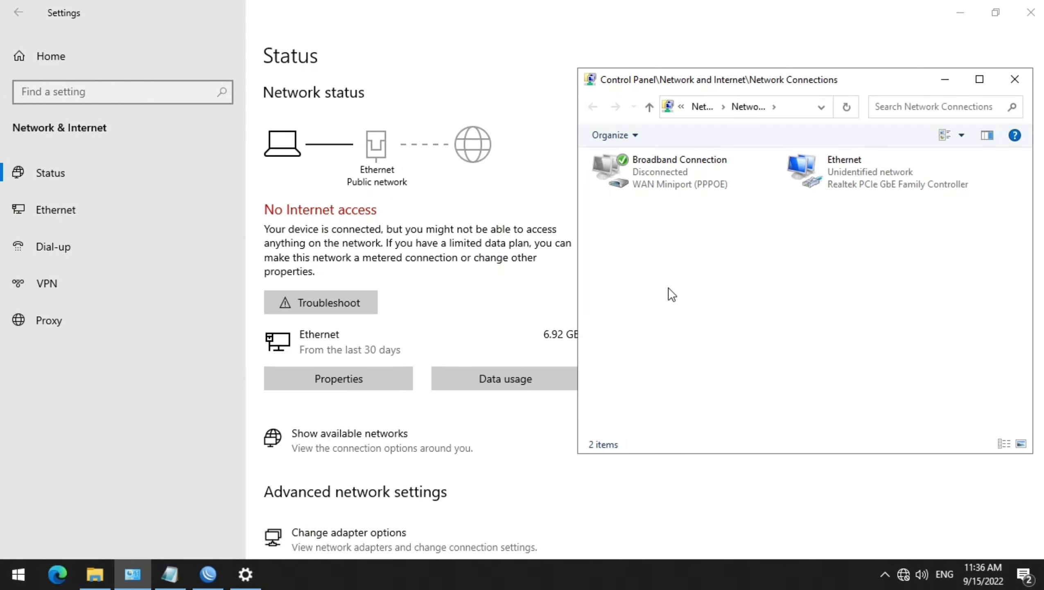
{"action": "right_click", "coordinate": [844, 179]}
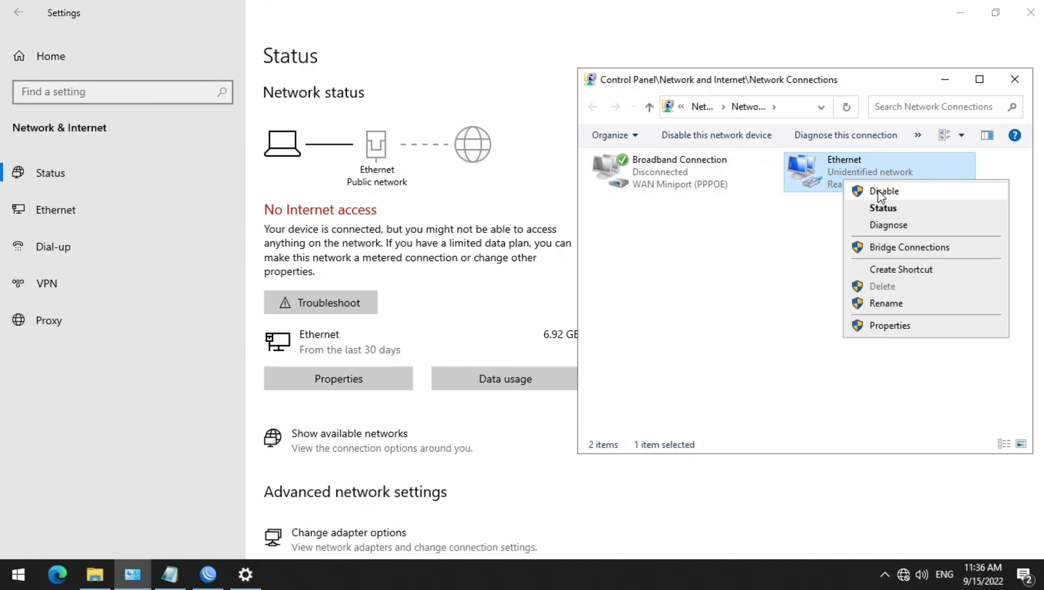
{"action": "left_click", "coordinate": [878, 190]}
{"action": "right_click", "coordinate": [842, 165]}
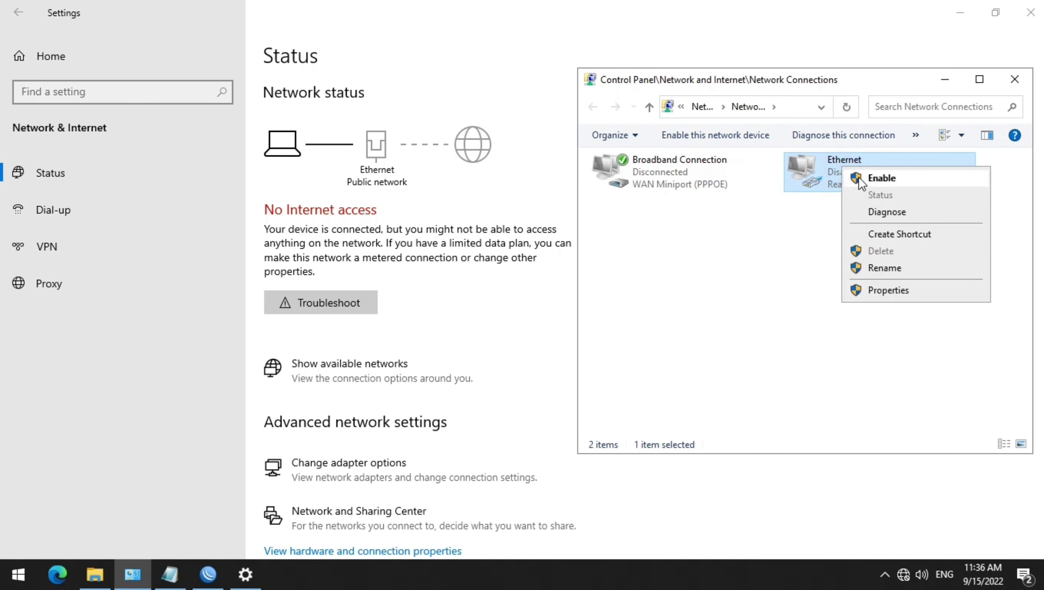
{"action": "left_click", "coordinate": [868, 174]}
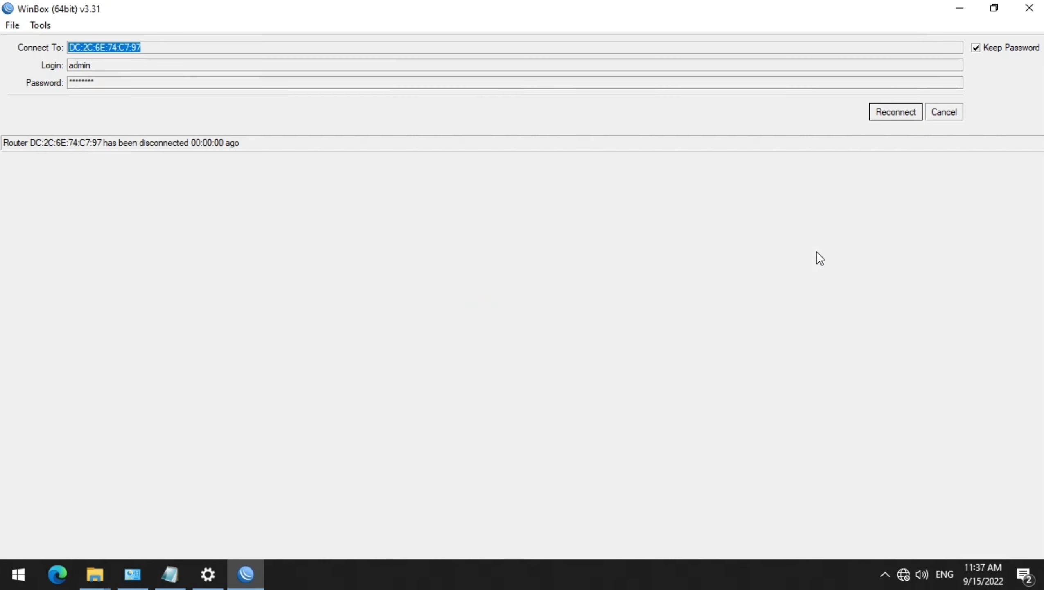
{"action": "left_click", "coordinate": [944, 112]}
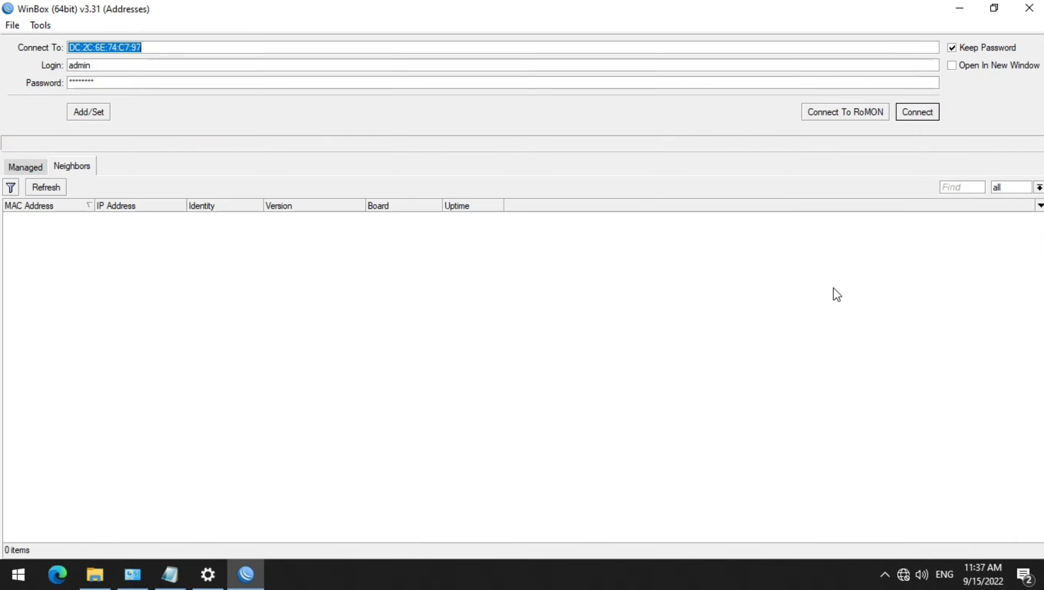
{"action": "mouse_move", "coordinate": [903, 581]}
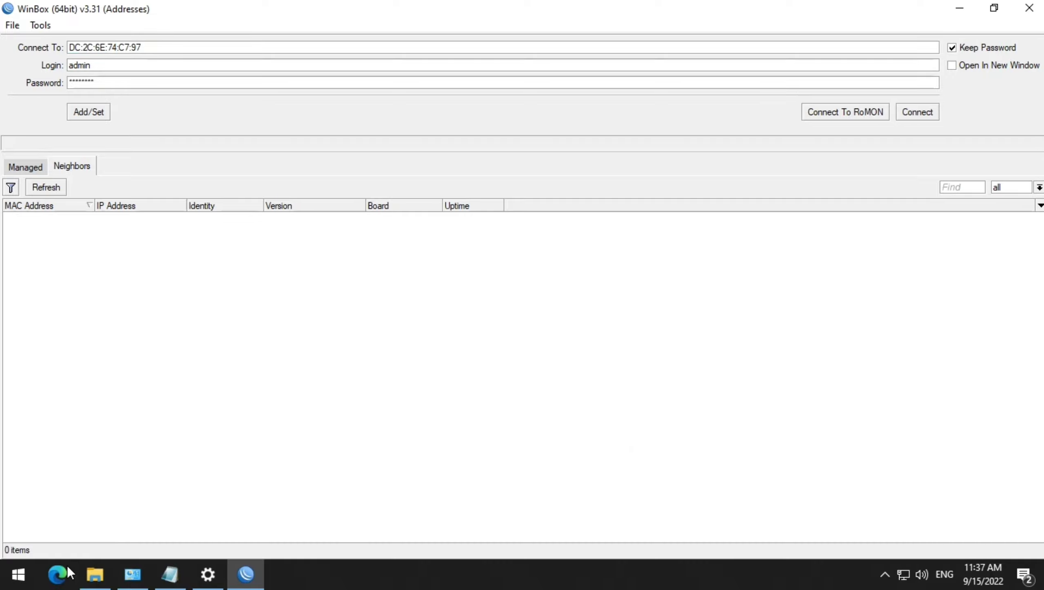
- Switch to Microsoft Edge and load speedtest.net to check the internet connection
{"action": "left_click", "coordinate": [56, 574]}
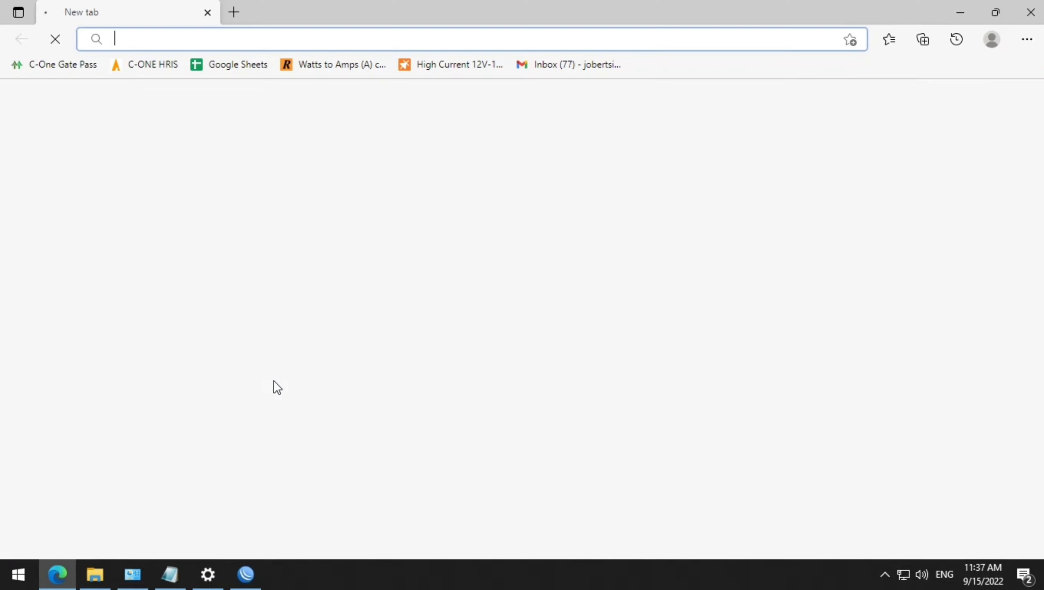
{"action": "type", "text": "spee"}
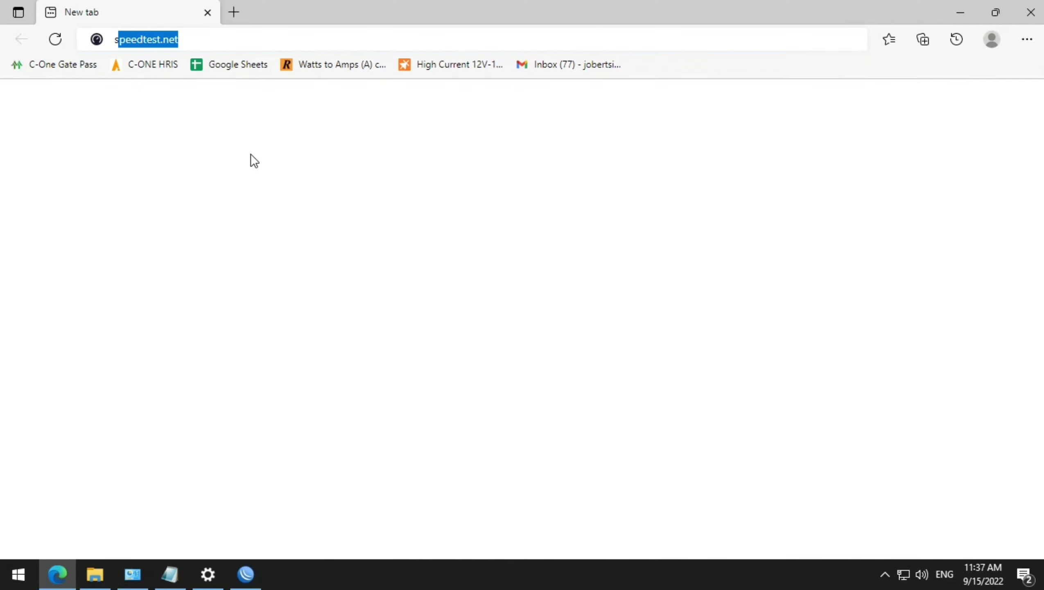
{"action": "type", "text": "dte"}
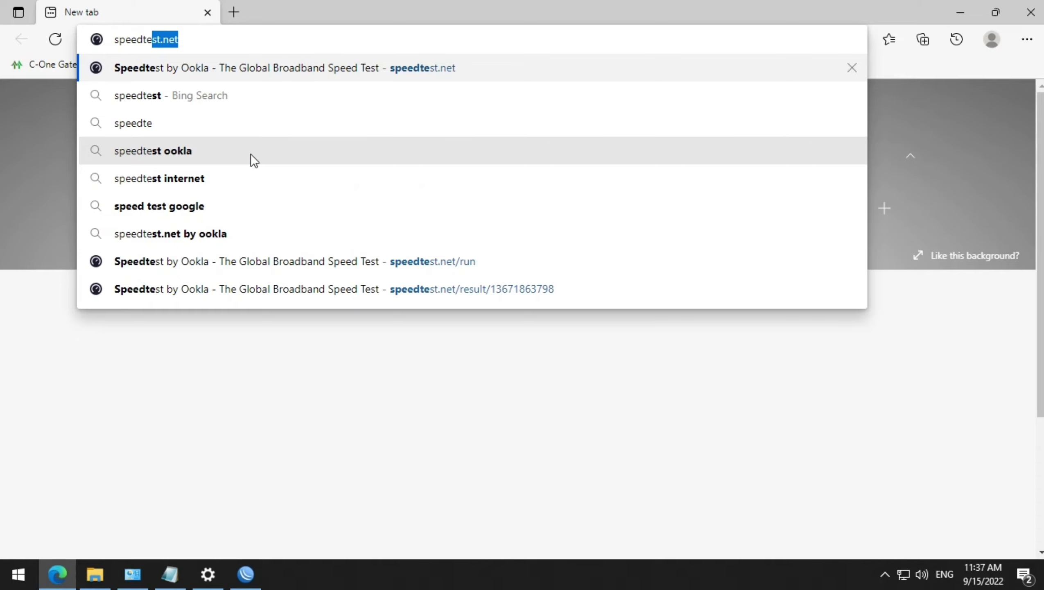
{"action": "key", "text": "Return"}
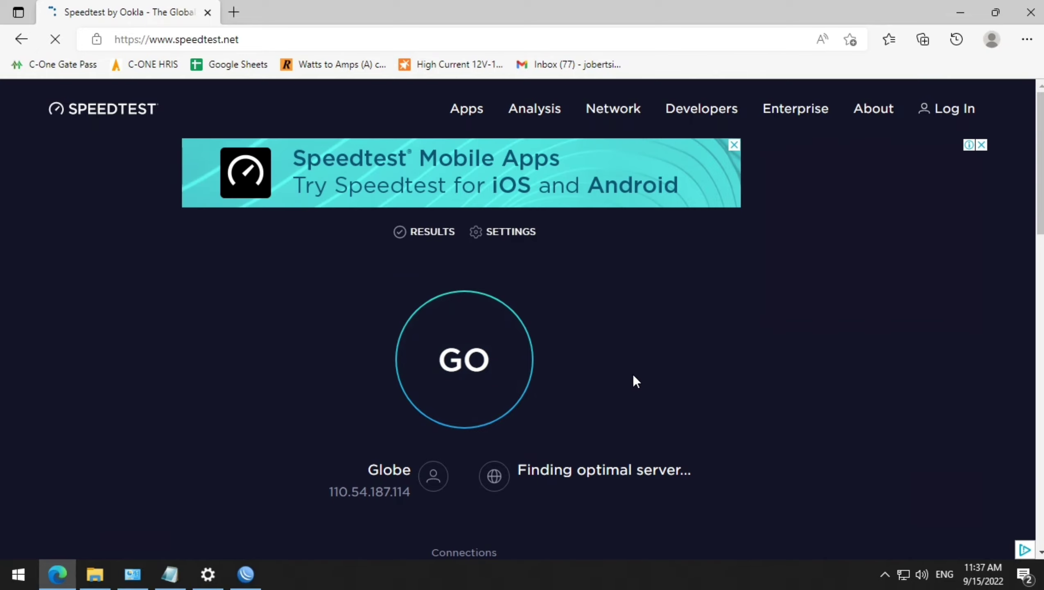
- Minimize the backup.txt window, refresh the WinBox neighbor list and connect to the RB750Gr3 router
{"action": "left_click", "coordinate": [167, 580]}
{"action": "left_click", "coordinate": [193, 516]}
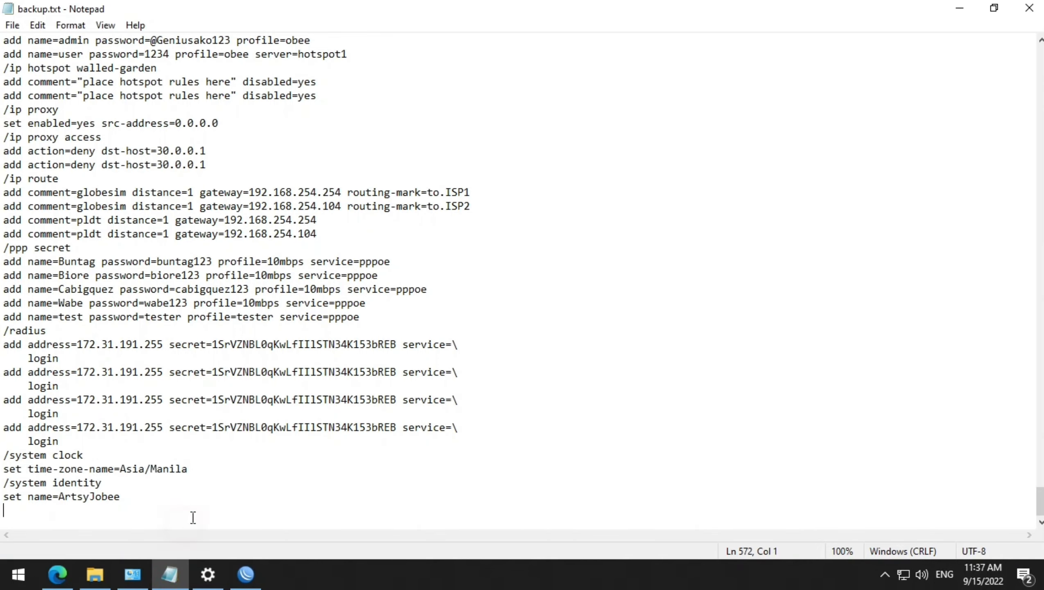
{"action": "left_click", "coordinate": [960, 9]}
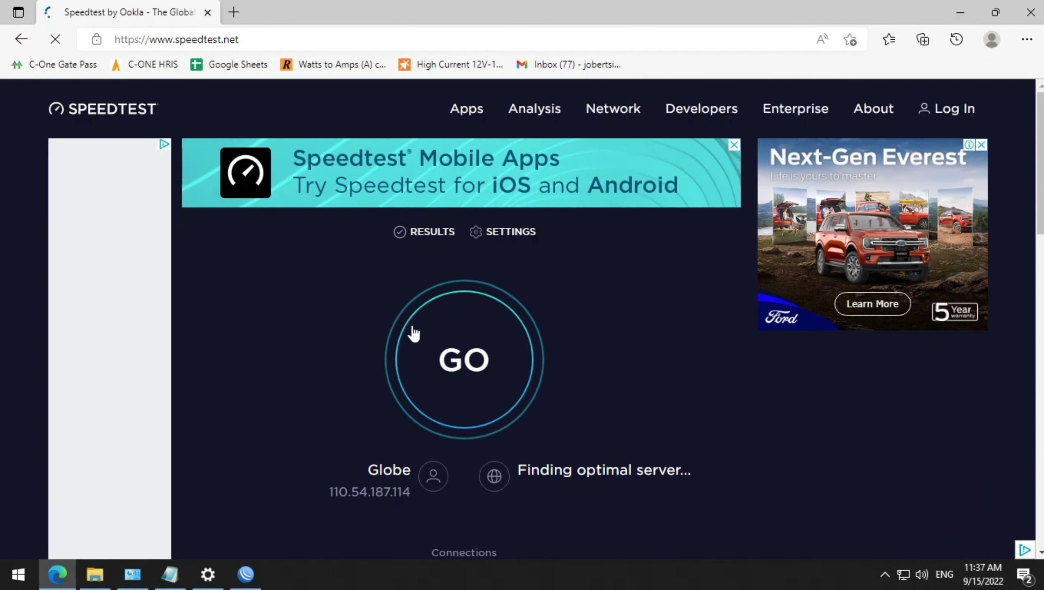
{"action": "left_click", "coordinate": [246, 574]}
{"action": "left_click", "coordinate": [236, 297]}
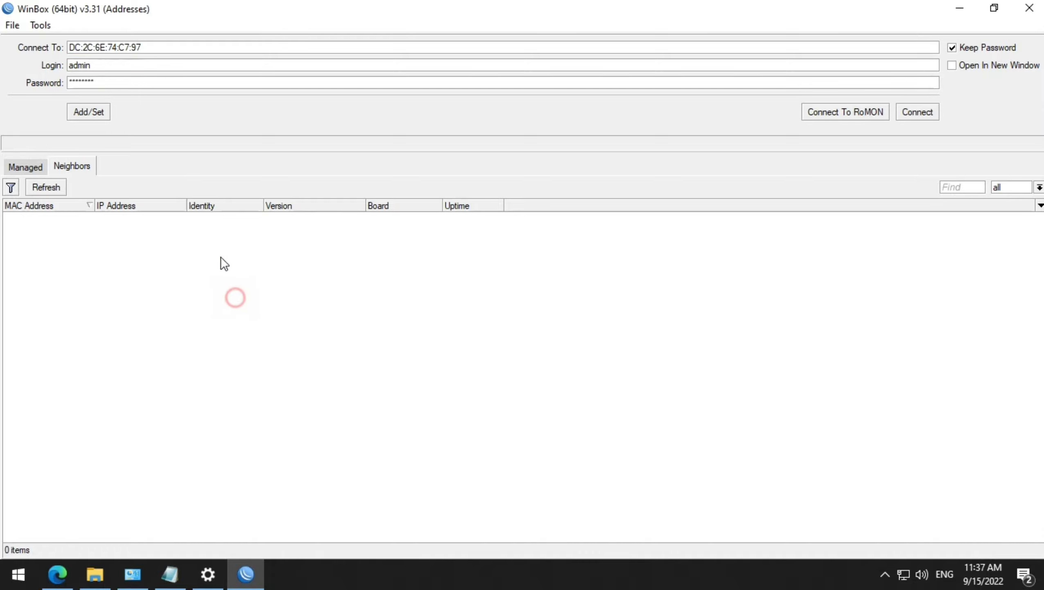
{"action": "left_click", "coordinate": [48, 188]}
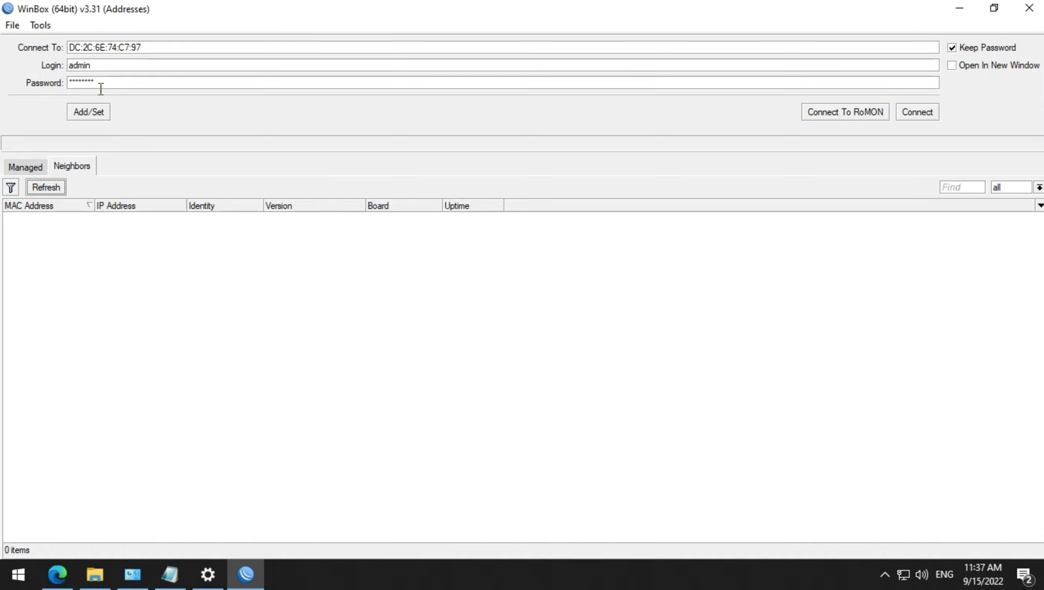
{"action": "left_click", "coordinate": [47, 222]}
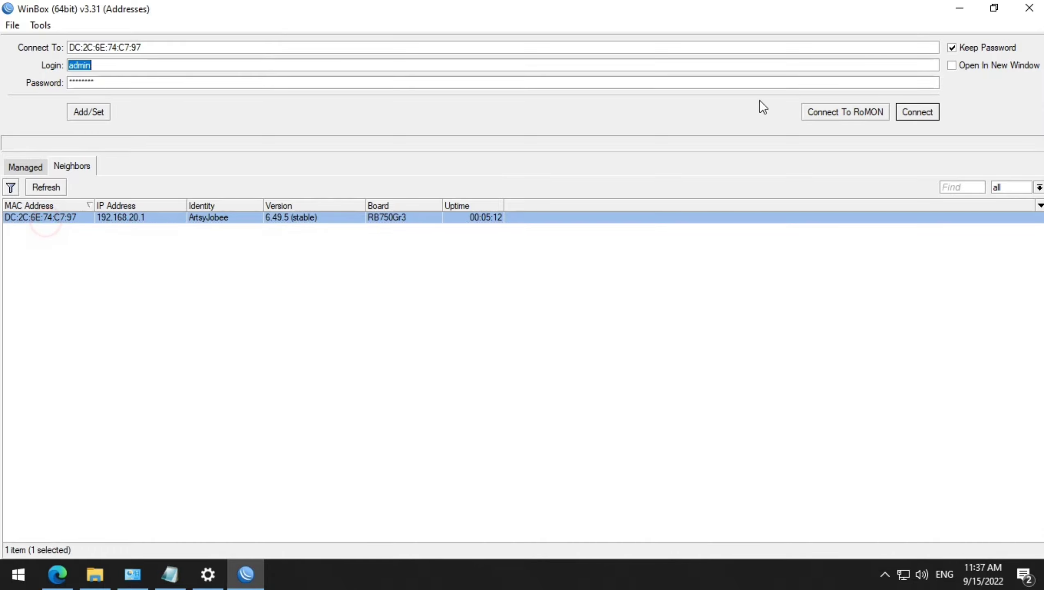
{"action": "left_click", "coordinate": [924, 115]}
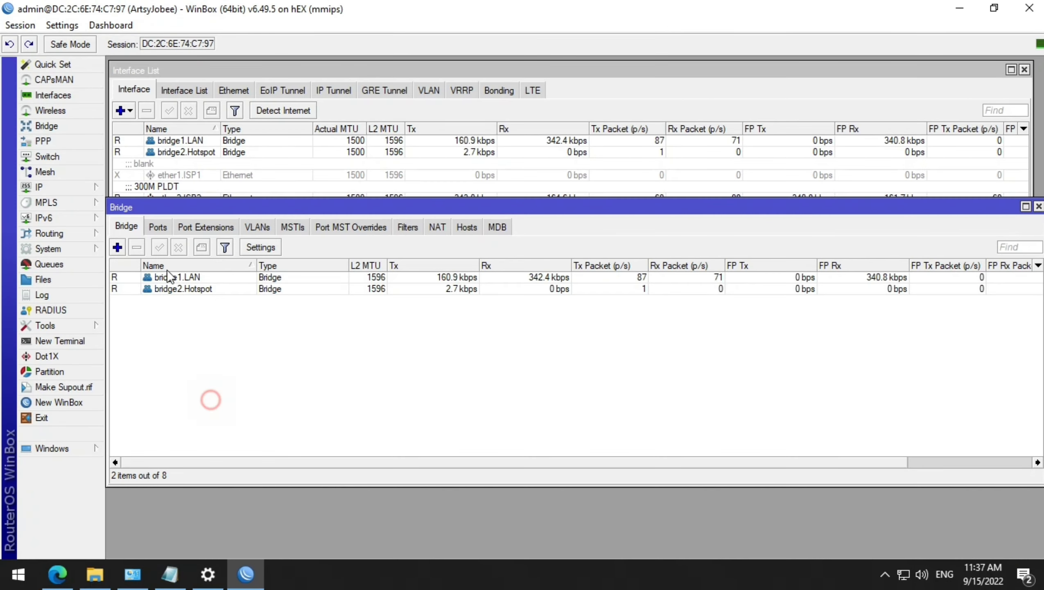
- Enable the disabled ether1.ISP1 interface in the Interface List
{"action": "left_click", "coordinate": [68, 96]}
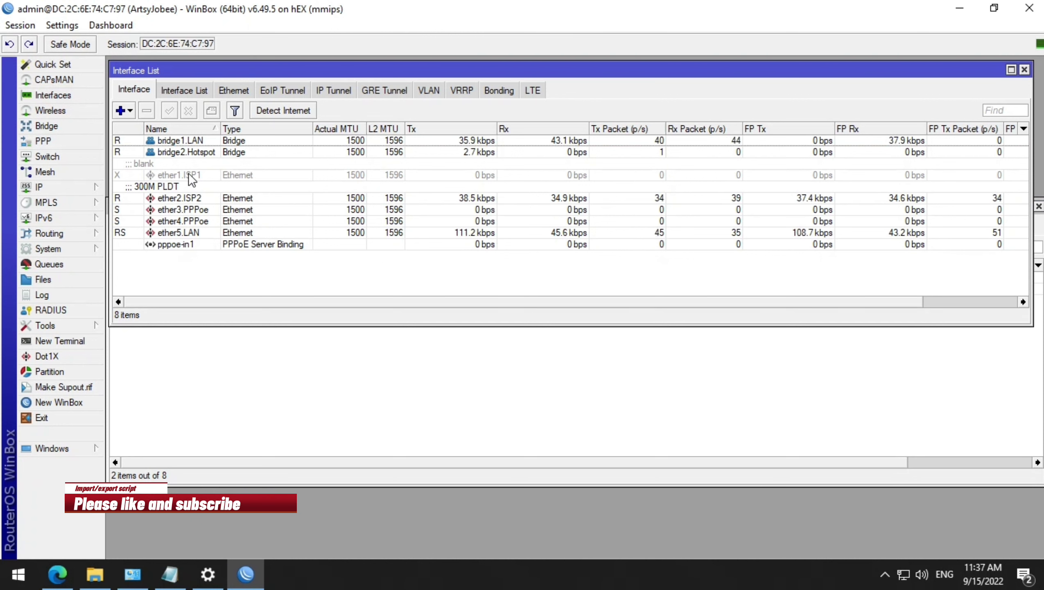
{"action": "left_click", "coordinate": [192, 178]}
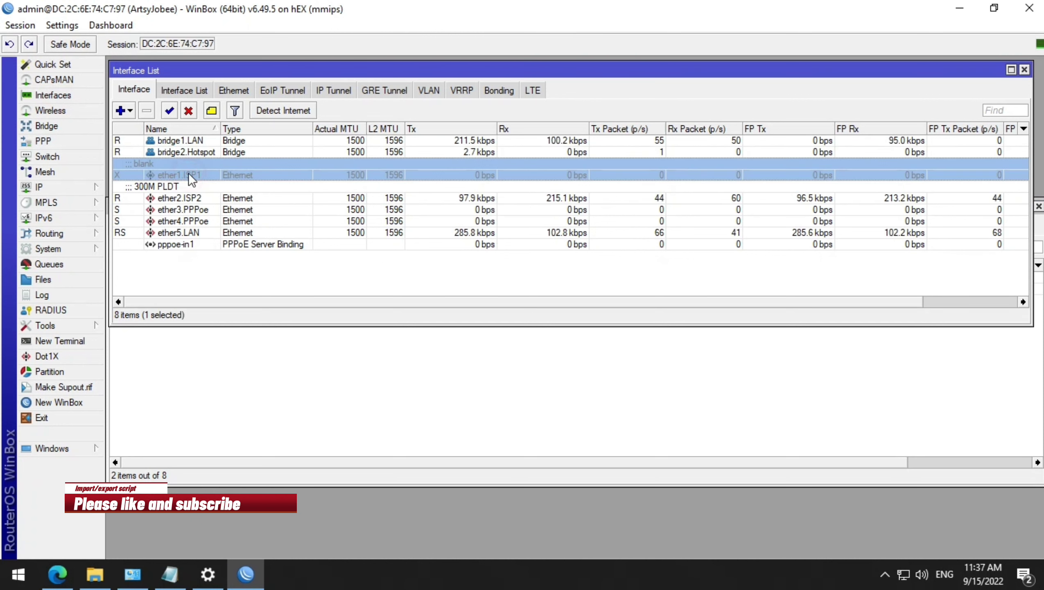
{"action": "right_click", "coordinate": [210, 171]}
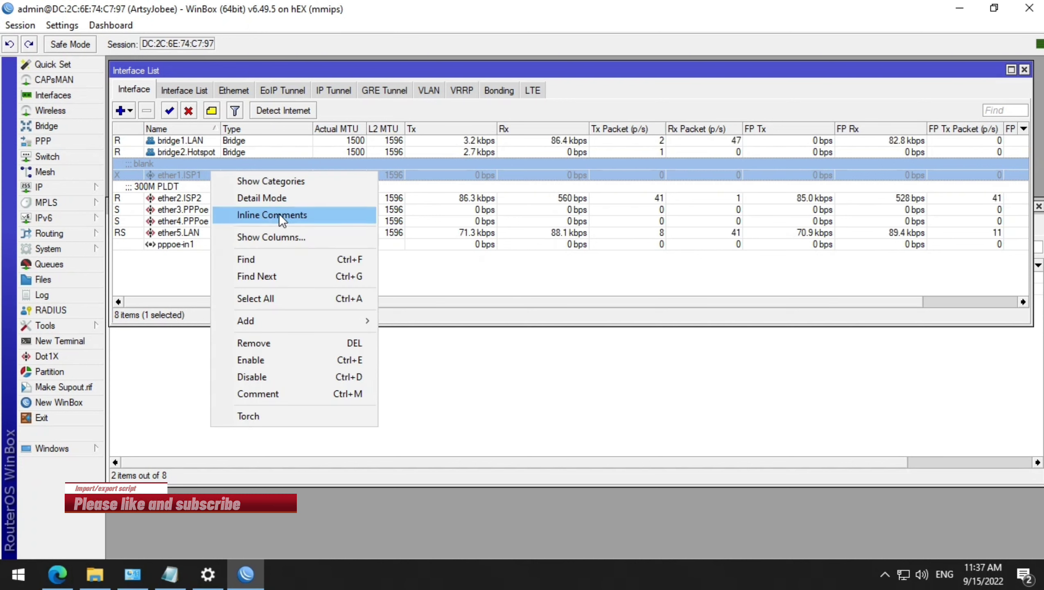
{"action": "left_click", "coordinate": [170, 111]}
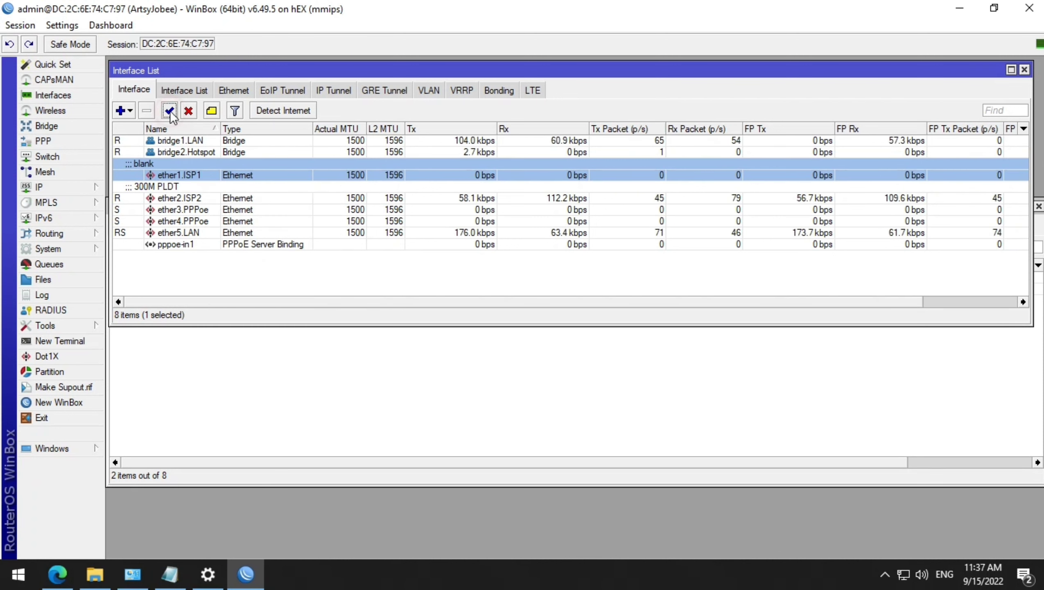
{"action": "left_click", "coordinate": [175, 290]}
{"action": "left_click", "coordinate": [200, 395]}
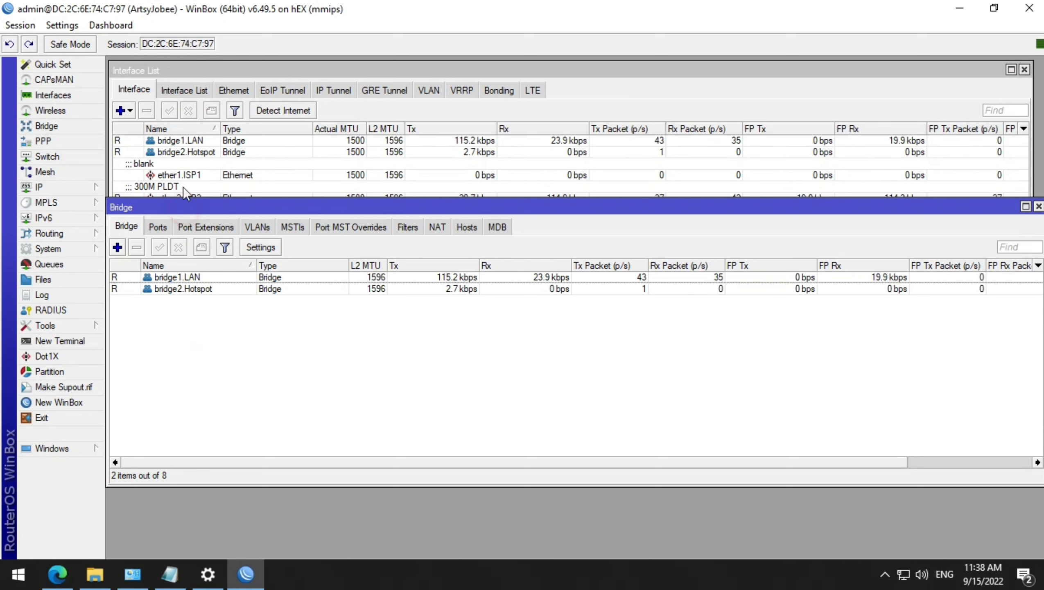
{"action": "left_click", "coordinate": [183, 173]}
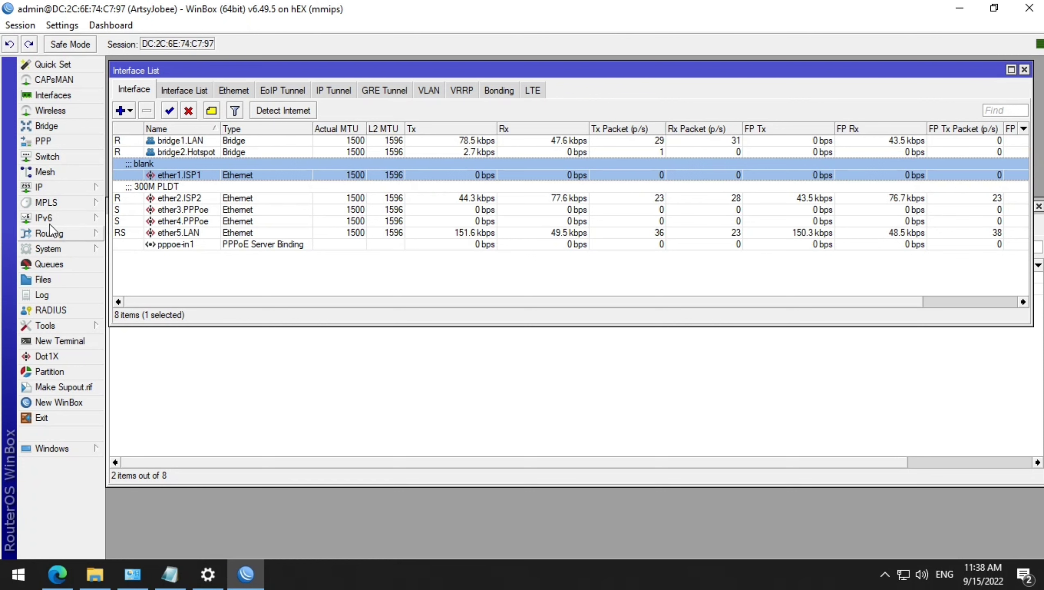
- Open the IP route list and examine the gateways and reachability of the globesim and pldt default routes
{"action": "left_click", "coordinate": [62, 187]}
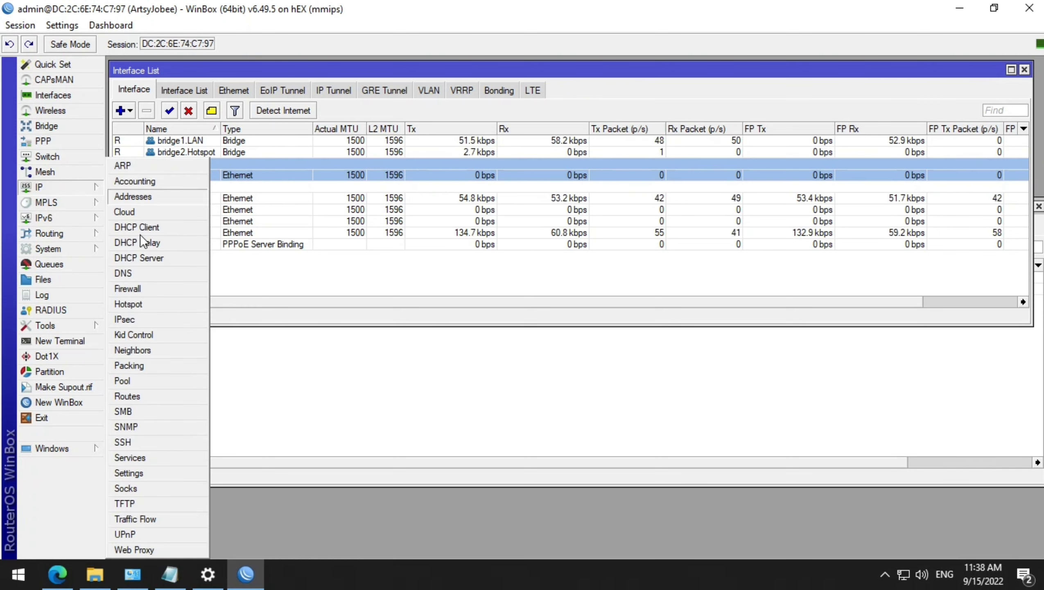
{"action": "left_click", "coordinate": [139, 395]}
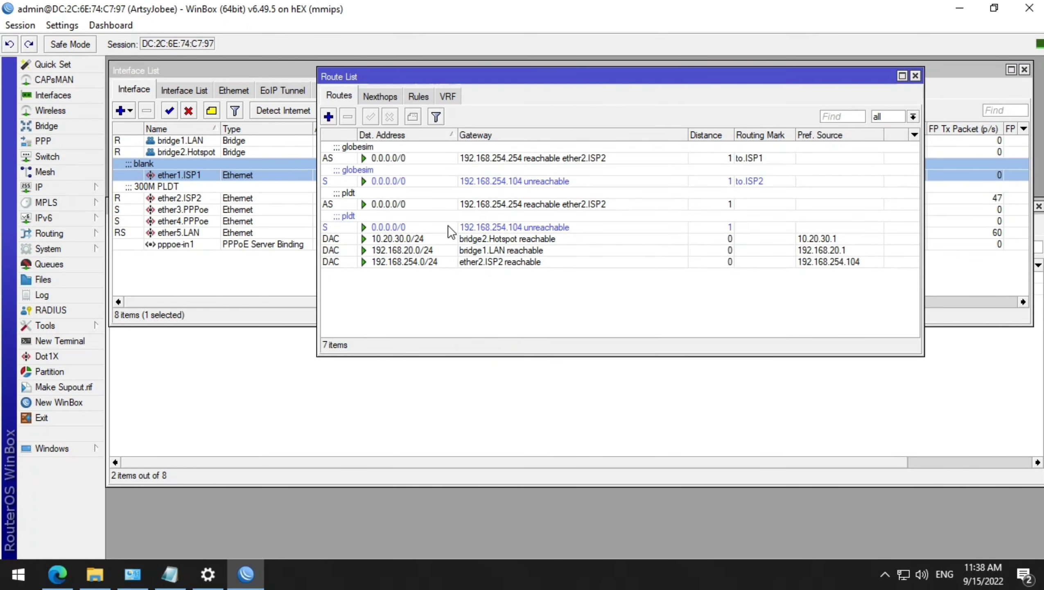
{"action": "left_click", "coordinate": [351, 157]}
{"action": "left_click", "coordinate": [346, 175]}
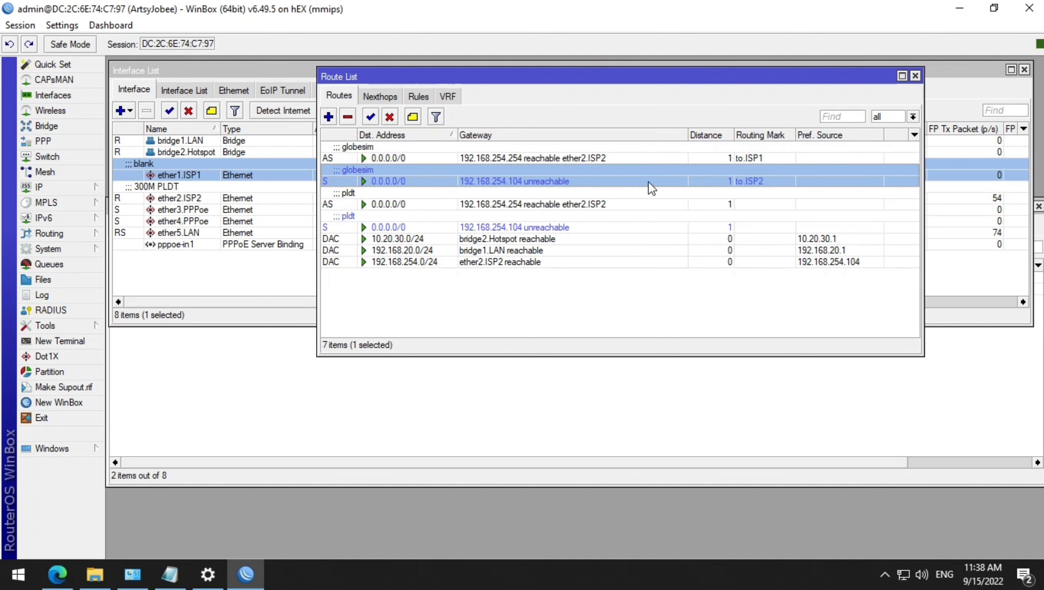
{"action": "left_click", "coordinate": [481, 227]}
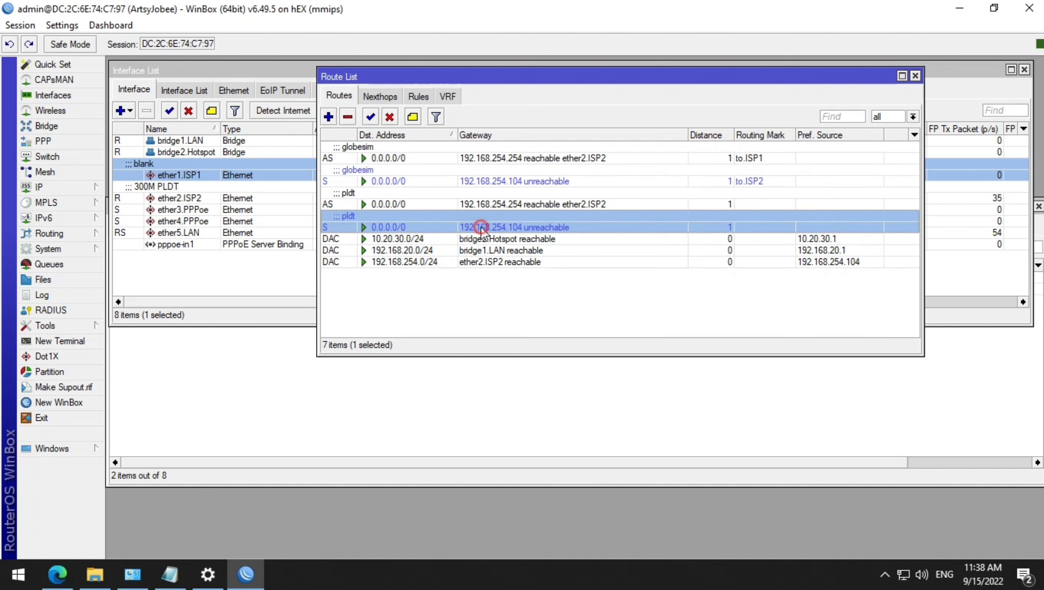
{"action": "left_click", "coordinate": [445, 294]}
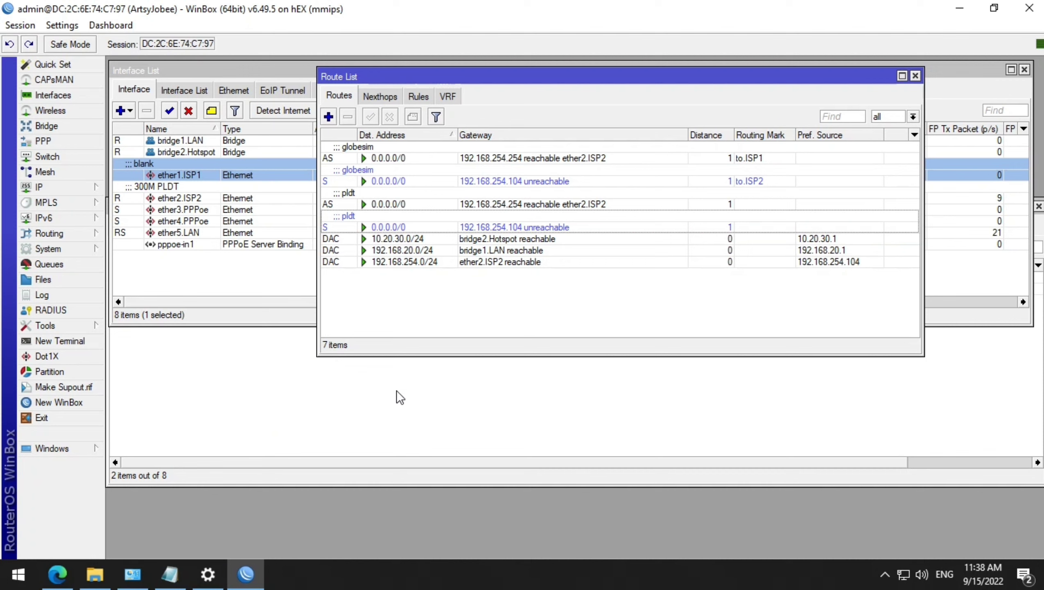
{"action": "left_click", "coordinate": [374, 315]}
{"action": "left_click", "coordinate": [356, 310]}
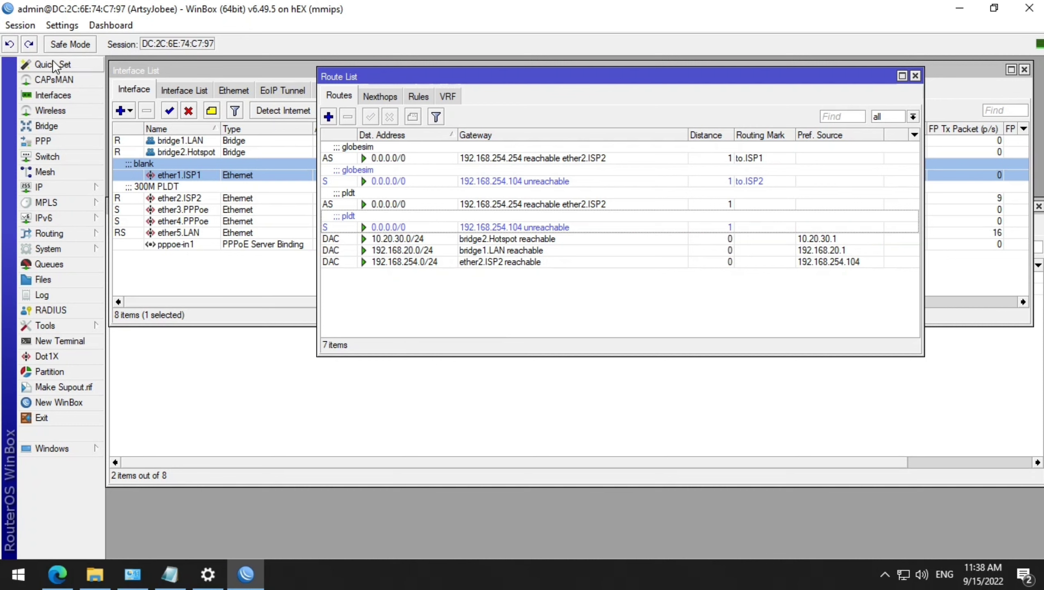